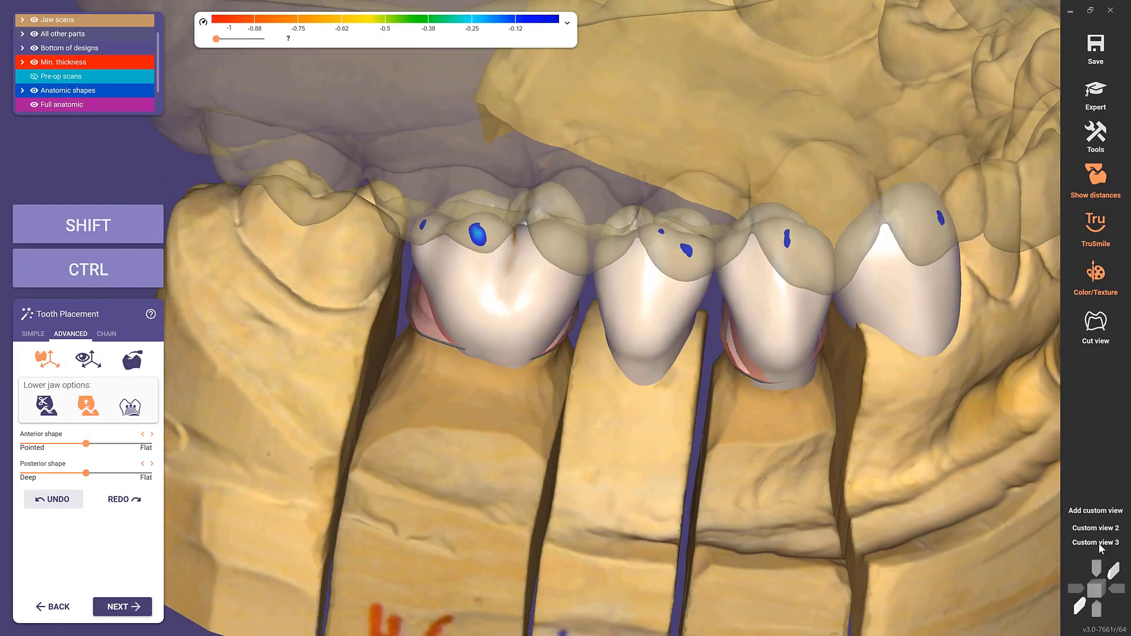
Step: Tilt the first lower crown into occlusion, then bring up the upper crowns in Custom view 2
click(1096, 542)
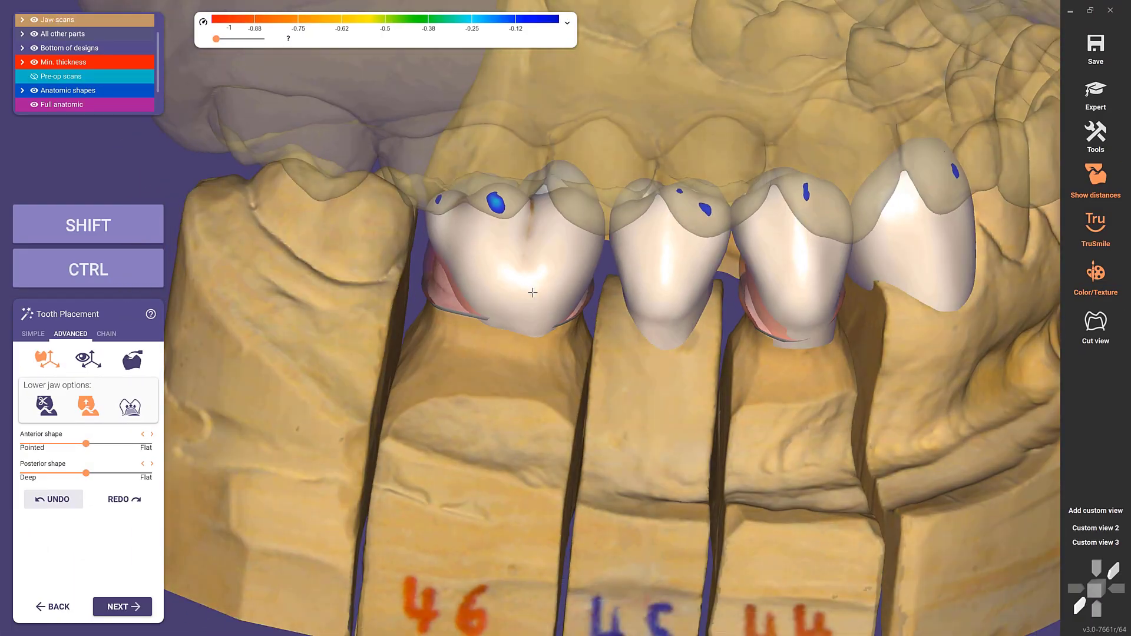
mouse_move(520, 281)
mouse_down()
mouse_move(532, 298)
mouse_move(504, 285)
mouse_move(469, 233)
mouse_move(605, 244)
mouse_move(541, 348)
mouse_move(517, 303)
mouse_up()
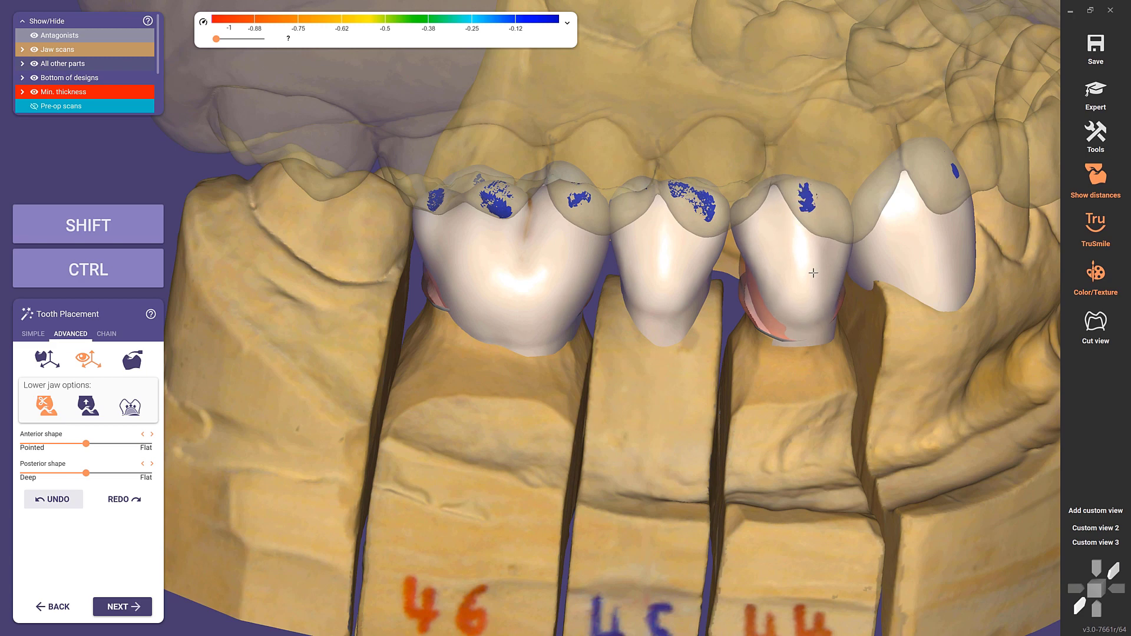
click(1101, 531)
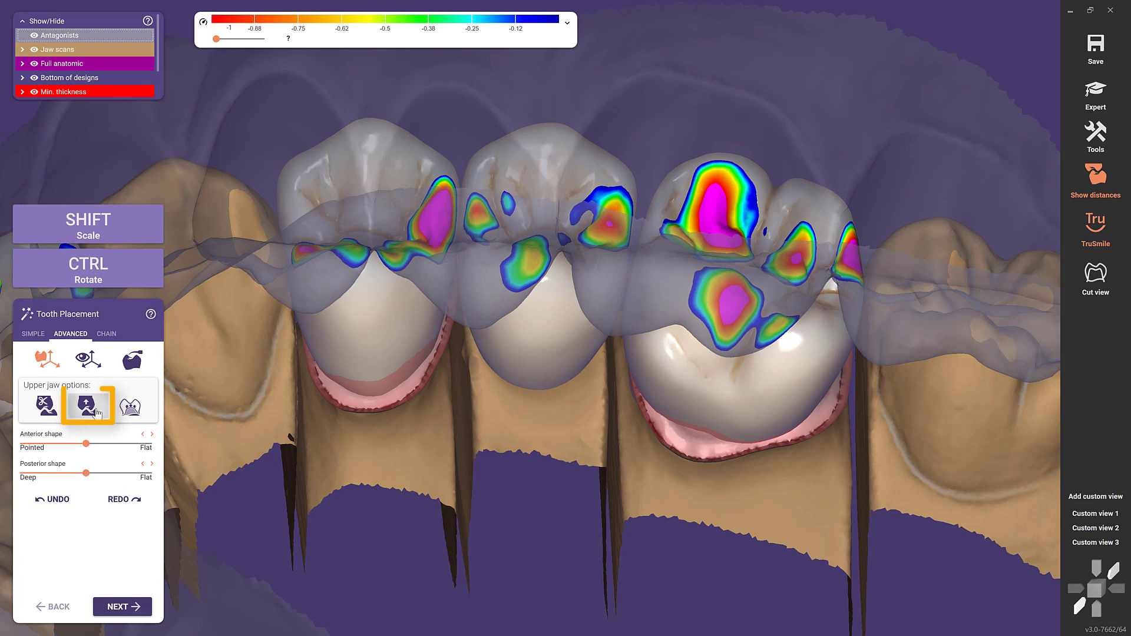
Step: Reposition the right, middle and left upper crowns, with antagonists hidden, to shrink their contacts
drag(658, 352, 773, 353)
key(a)
drag(578, 304, 548, 314)
drag(380, 308, 412, 318)
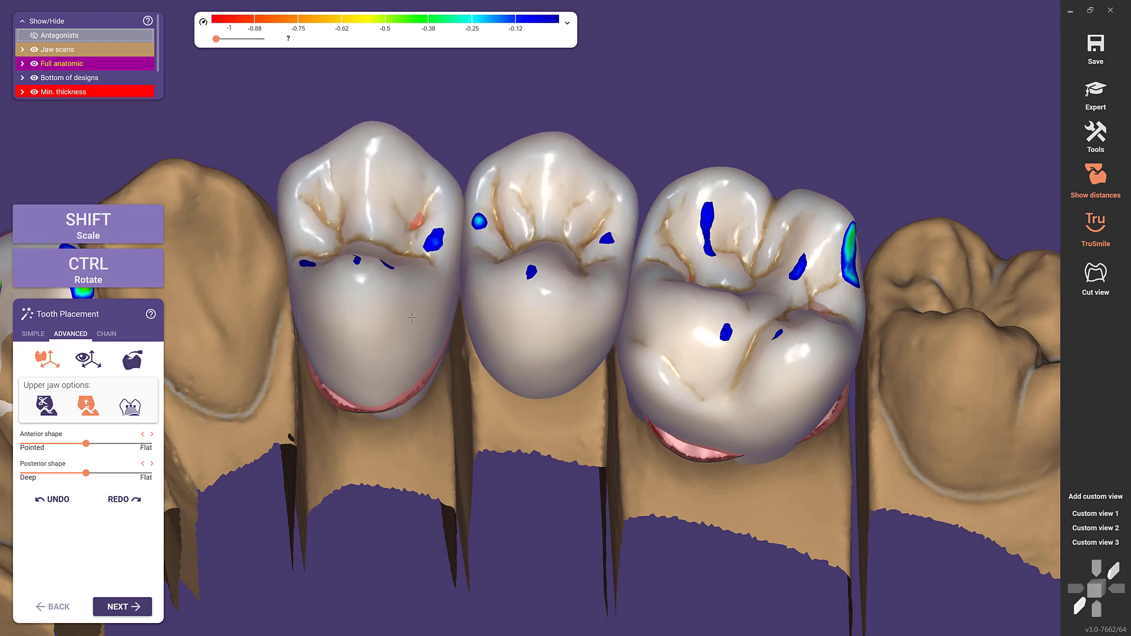
click(1091, 528)
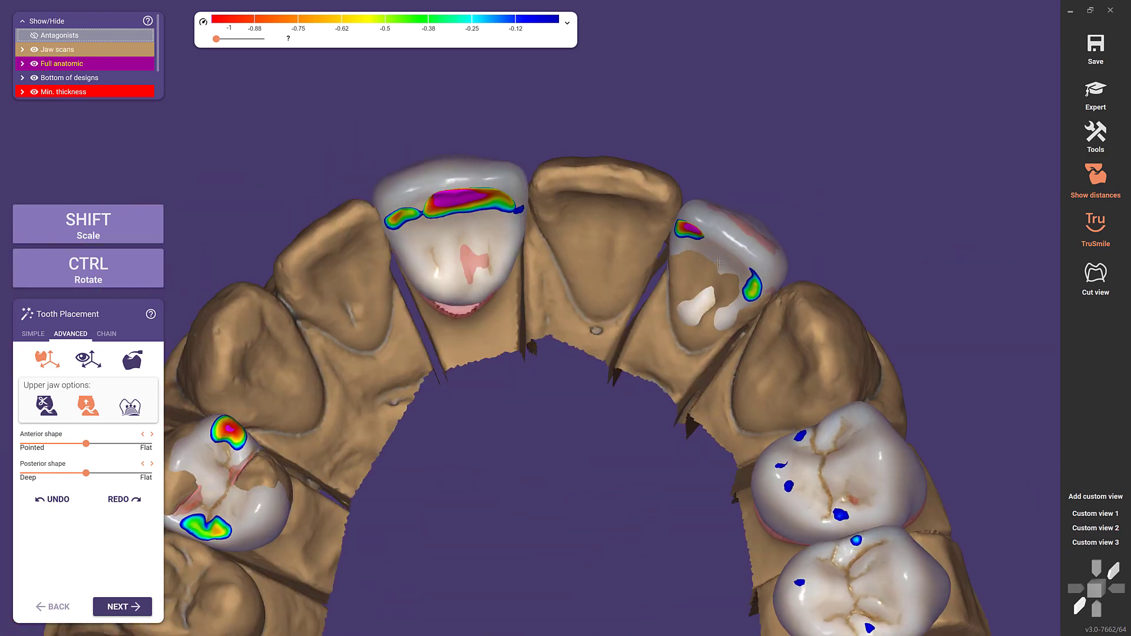
Step: Move and tilt the upper front crown against the antagonist in a close side view
drag(781, 262, 782, 262)
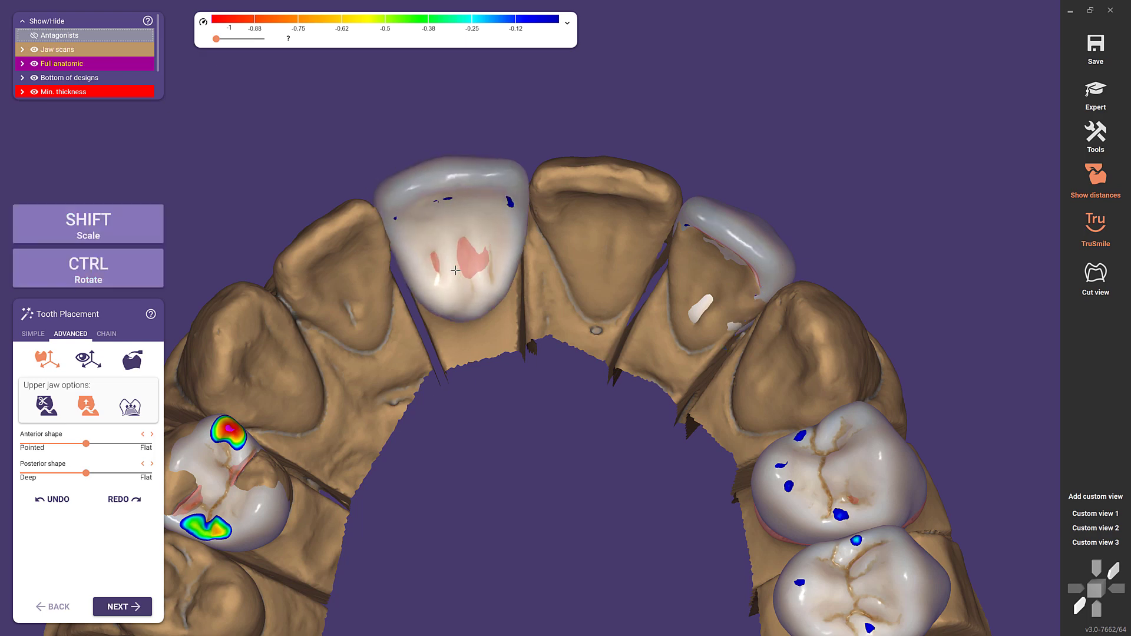
key(space)
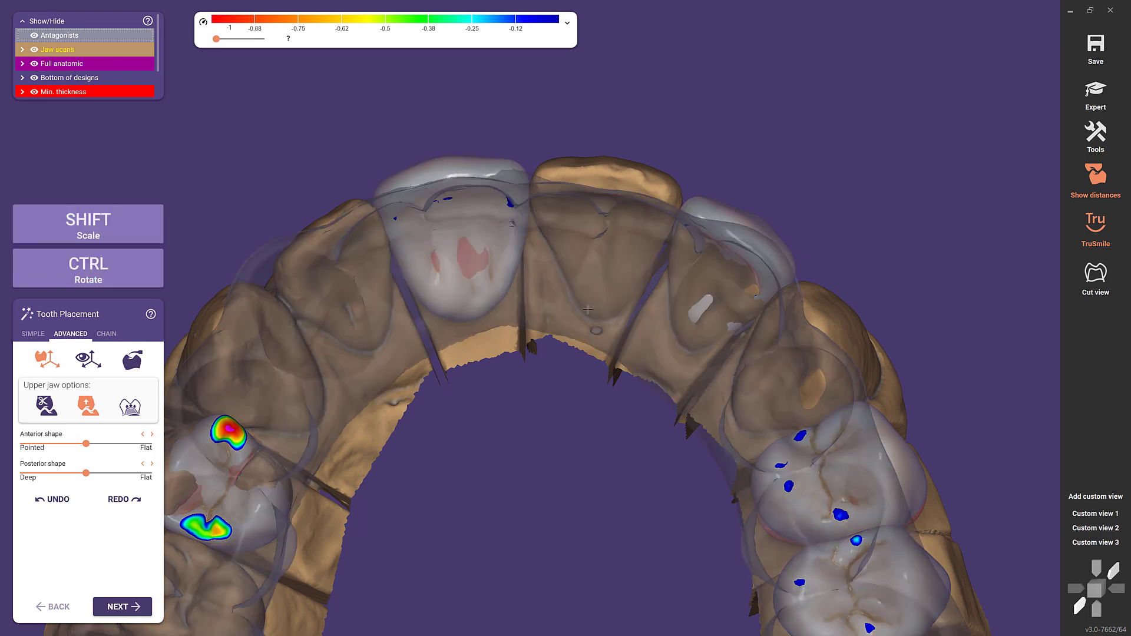
click(1072, 542)
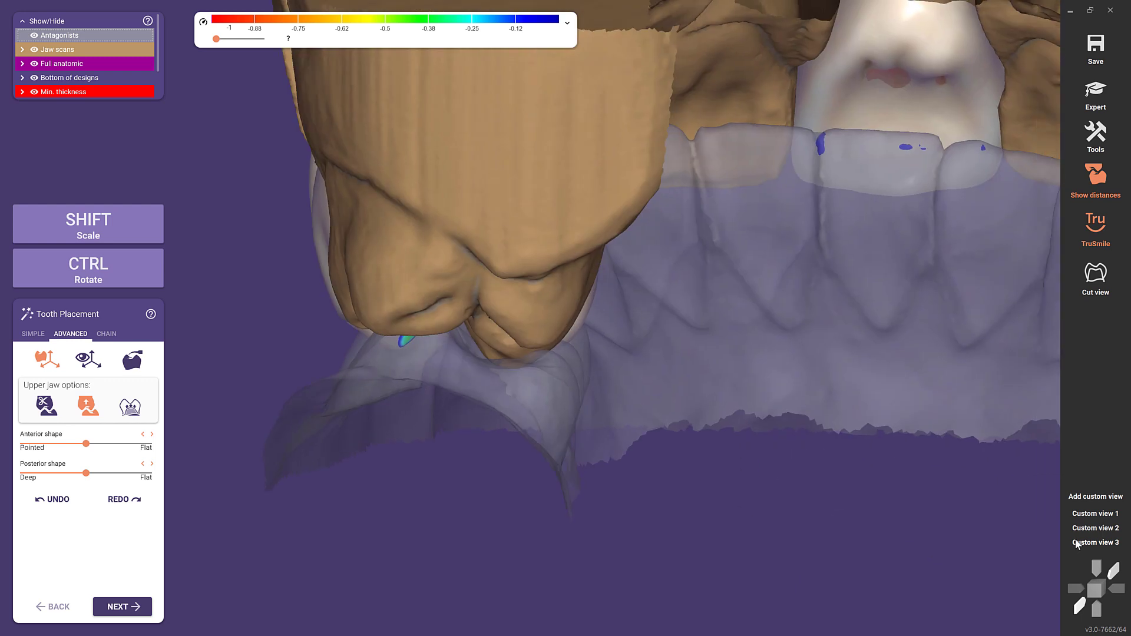
key(space)
drag(482, 258, 575, 281)
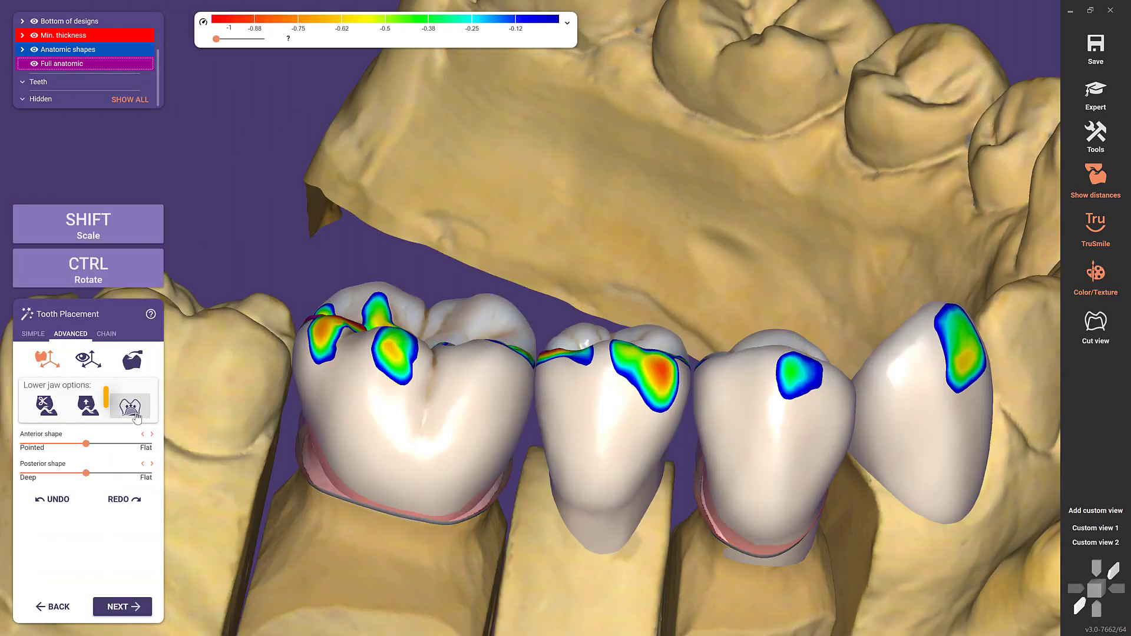
Step: Push the first lower molar into the jaw and set full anatomic crowns to 76% opacity
click(135, 416)
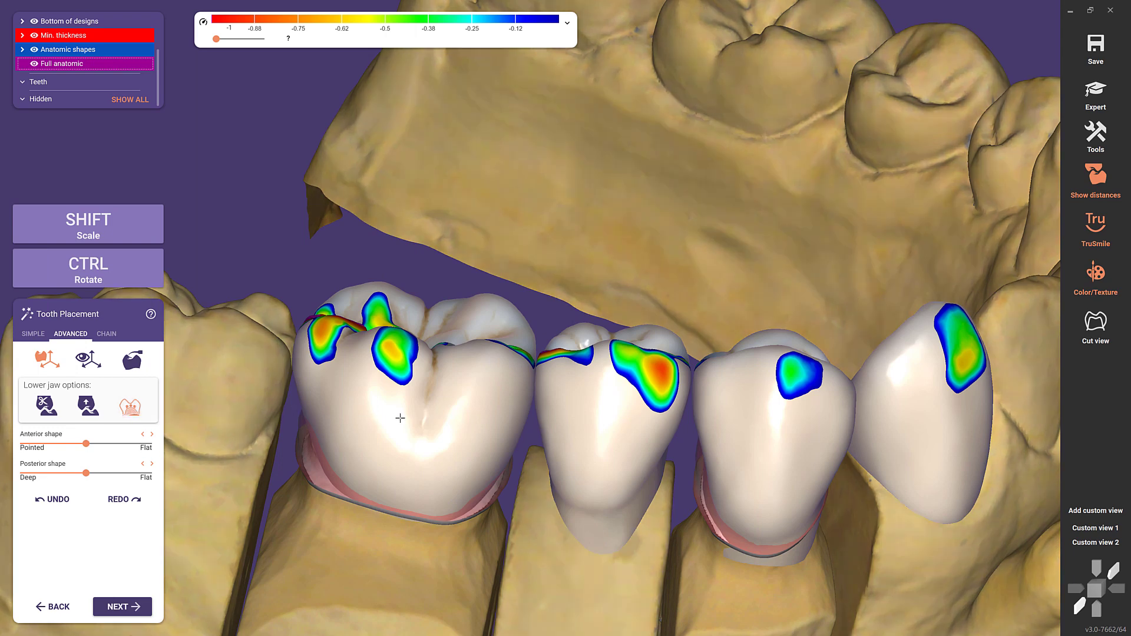
mouse_move(400, 418)
mouse_down()
mouse_move(391, 476)
mouse_move(400, 424)
mouse_up()
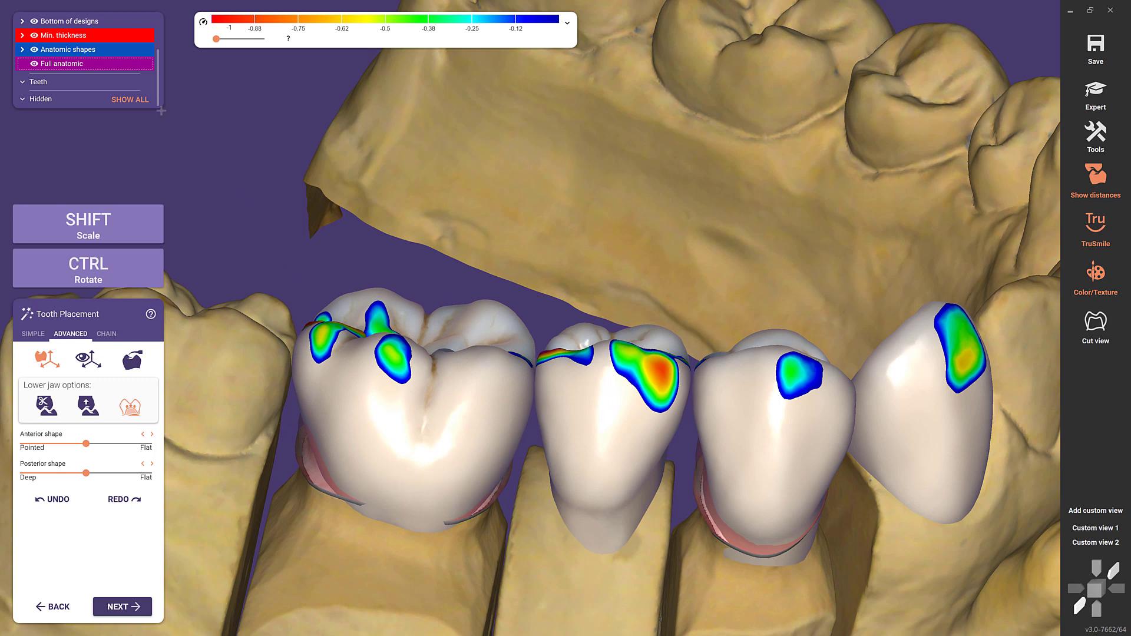
click(121, 66)
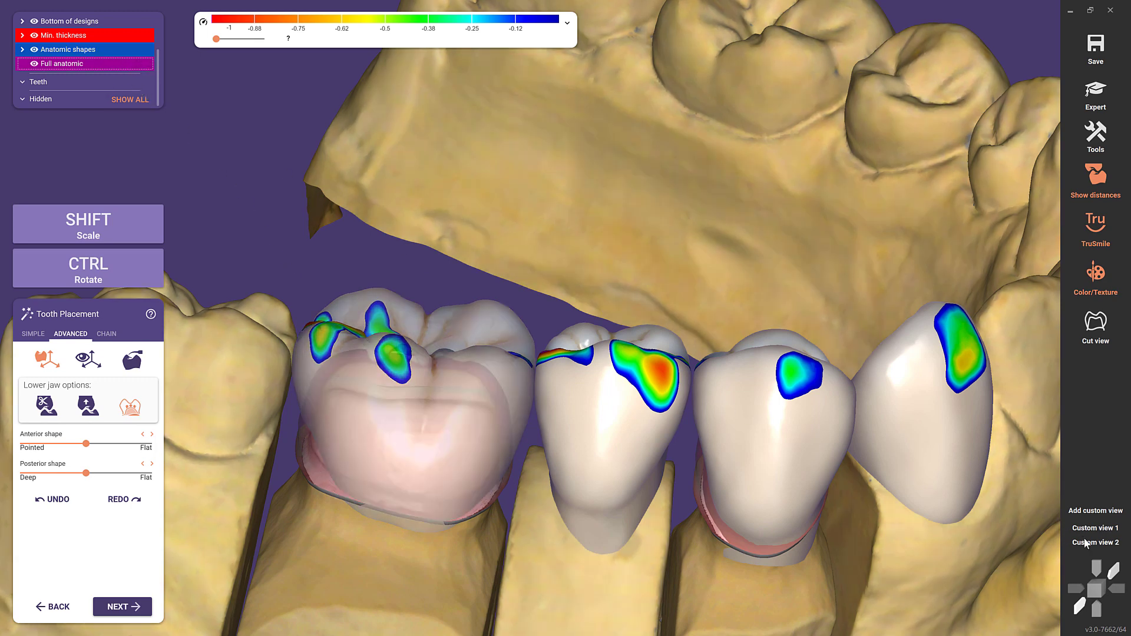
click(1087, 543)
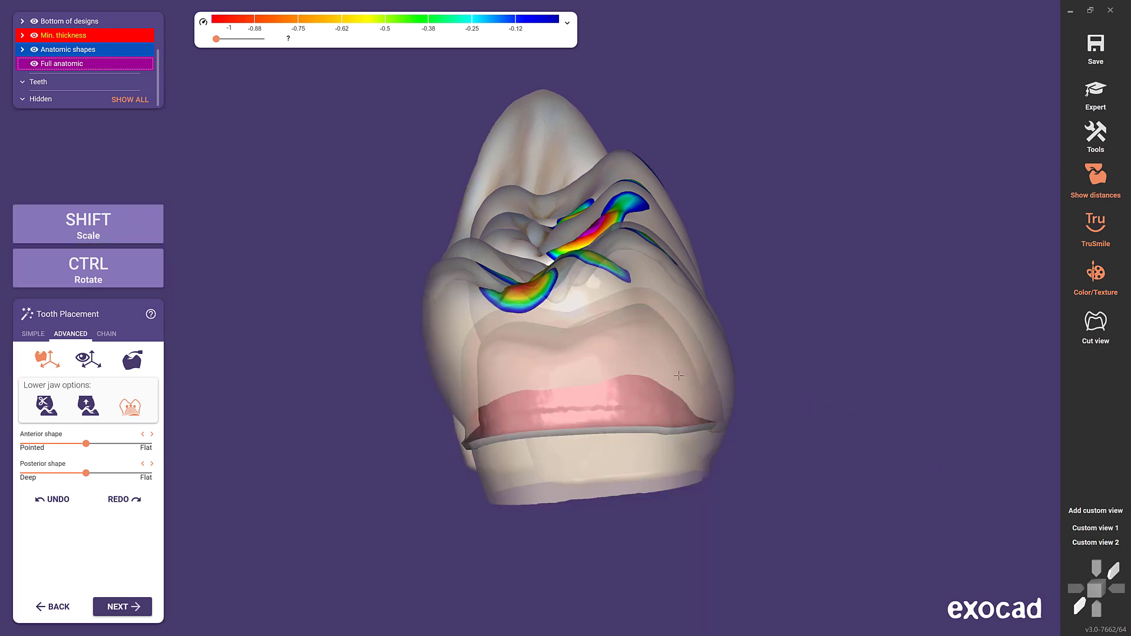
right_drag(679, 376, 576, 324)
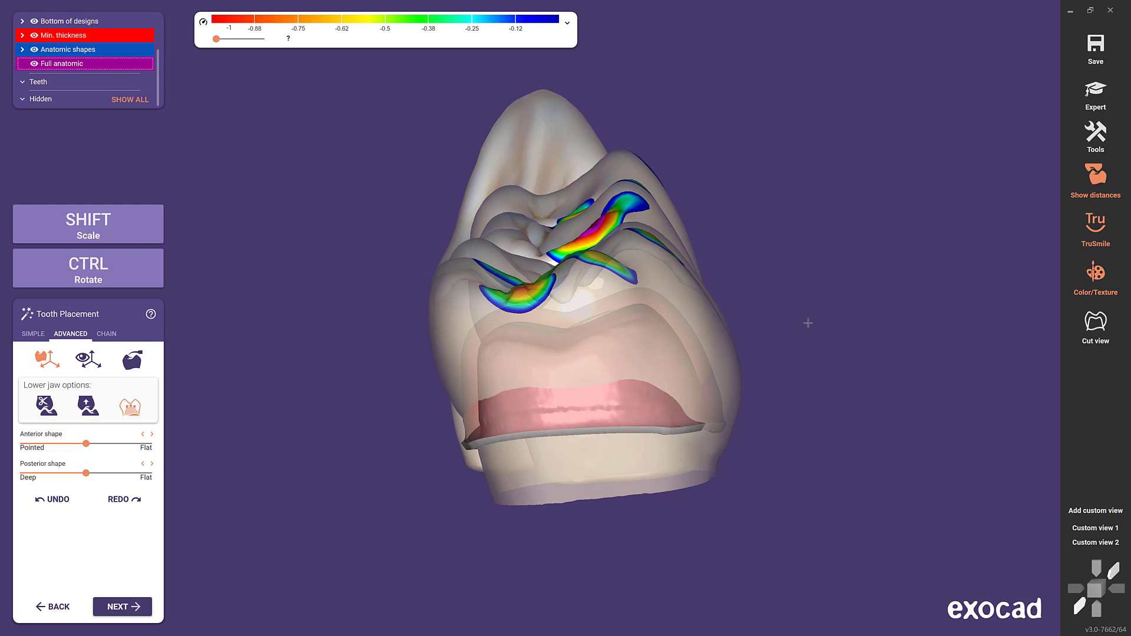
Step: Inspect the front crown in Cut view and lift the incisor crown with antagonists hidden
click(1096, 324)
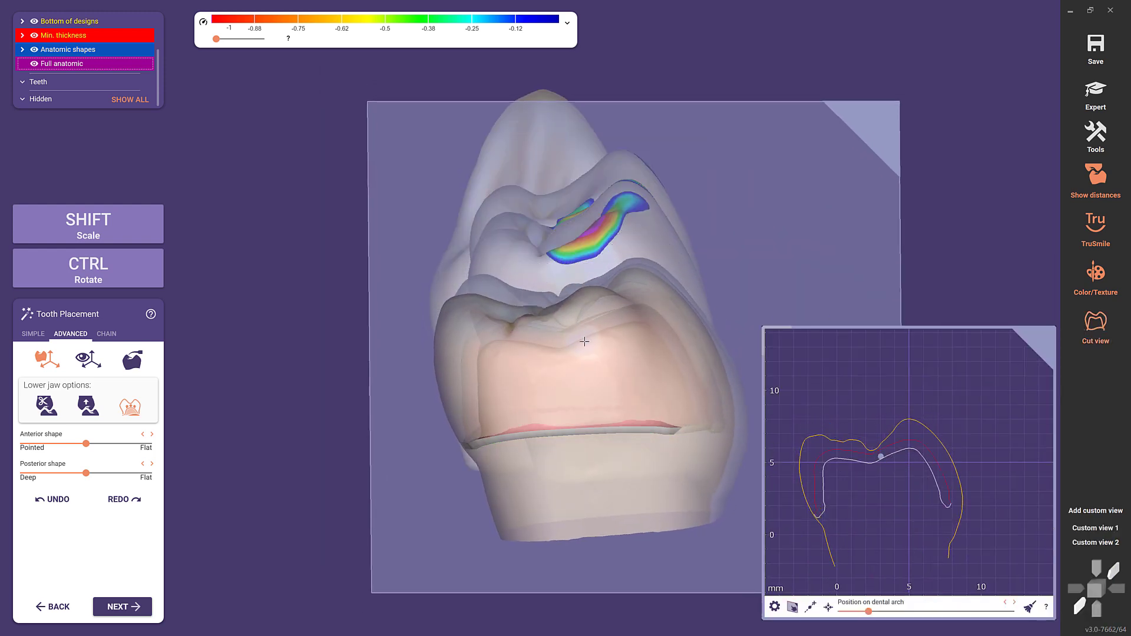
scroll(576, 293, up, 1)
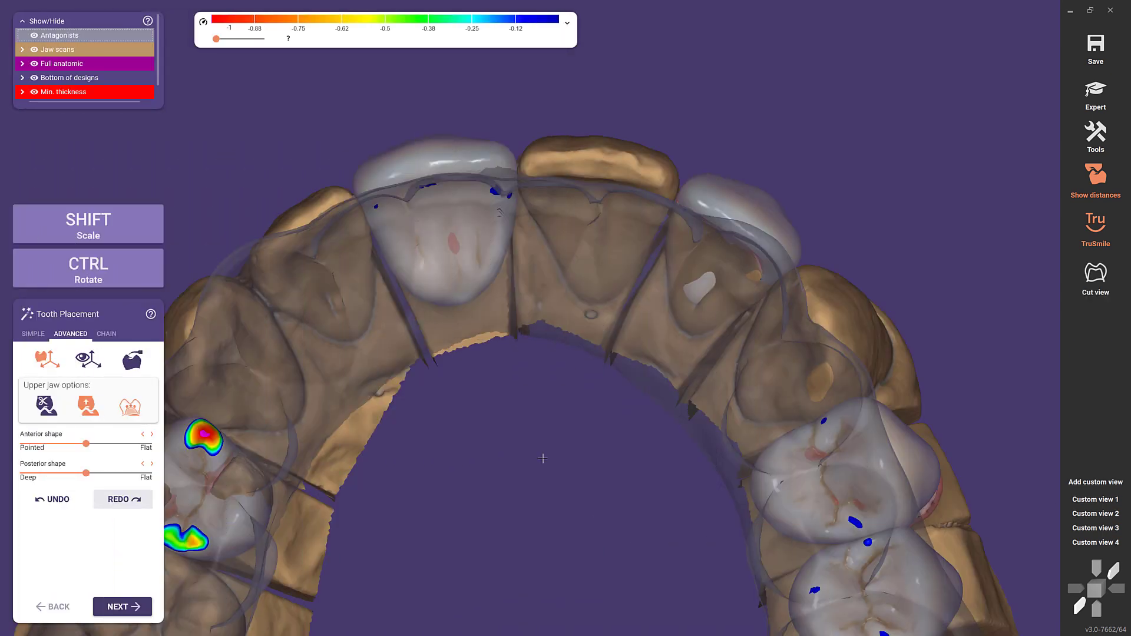
key(space)
mouse_move(449, 272)
mouse_down()
mouse_move(448, 170)
mouse_move(442, 252)
mouse_up()
key(space)
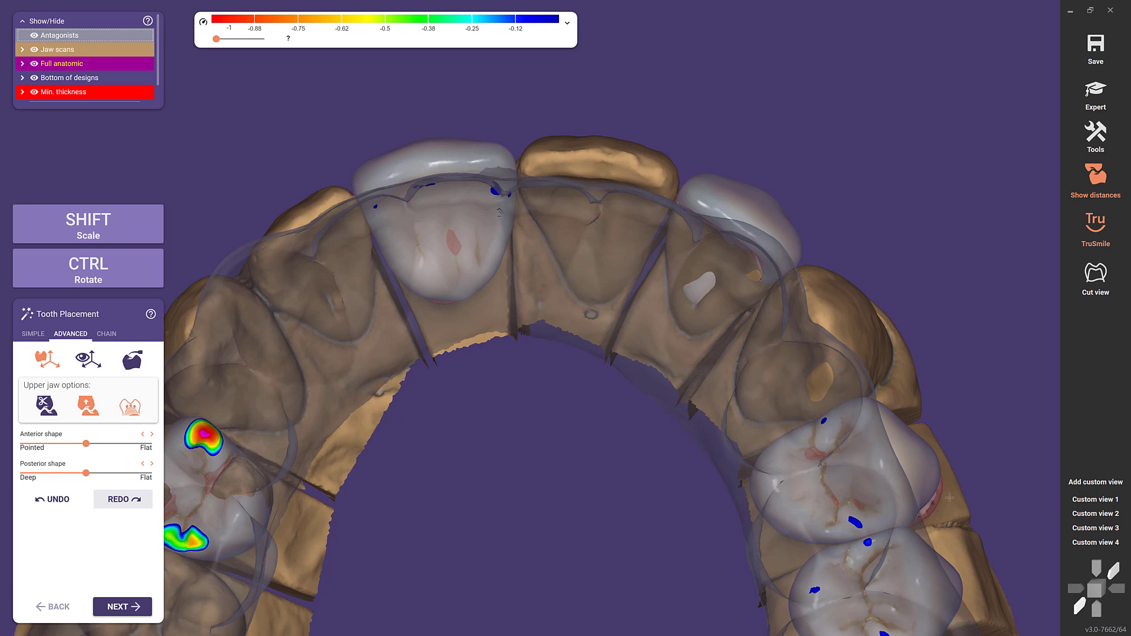
Step: Move and tilt the leftmost upper crown in Custom view 4 with jaw scans hidden
click(1081, 543)
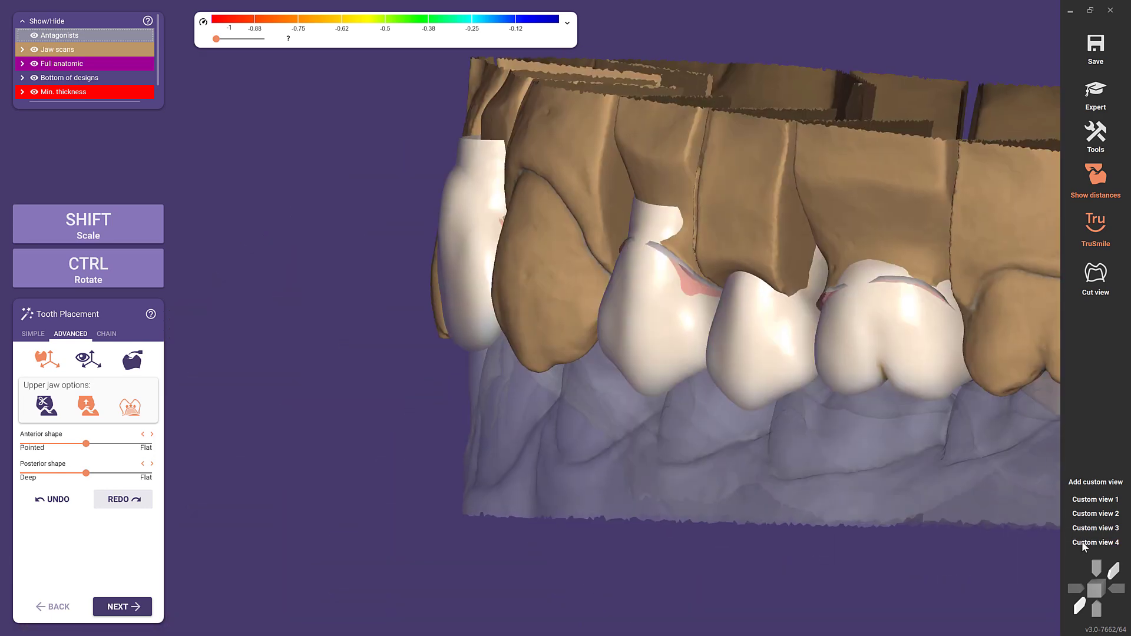
key(space)
drag(501, 191, 334, 301)
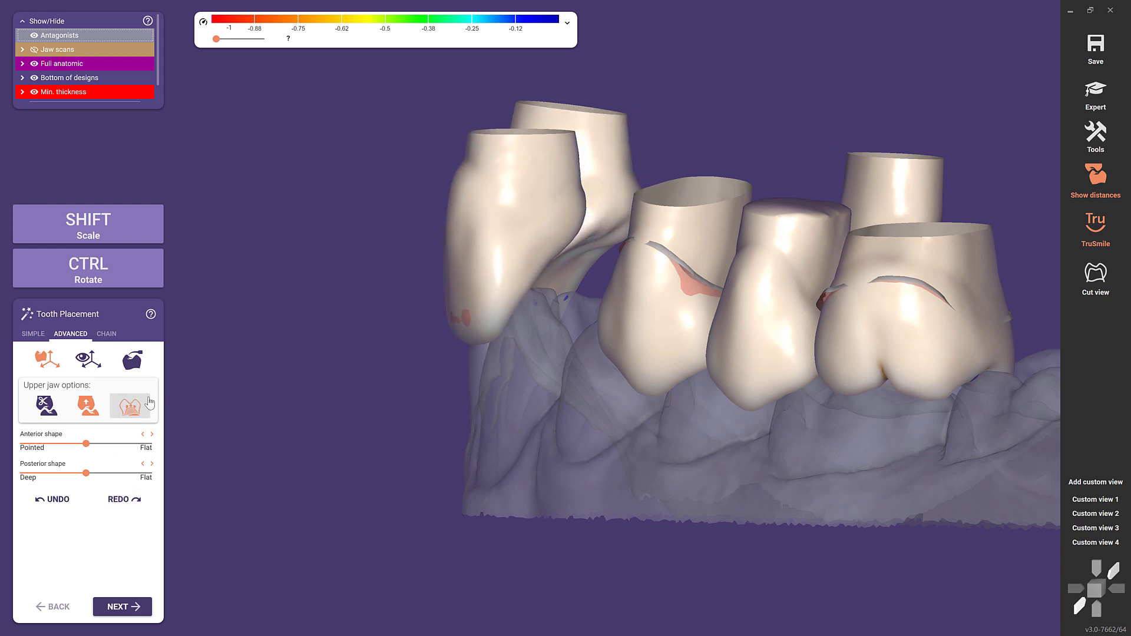
mouse_move(491, 206)
mouse_down()
mouse_move(512, 185)
mouse_move(470, 235)
mouse_move(513, 184)
mouse_move(491, 205)
mouse_up()
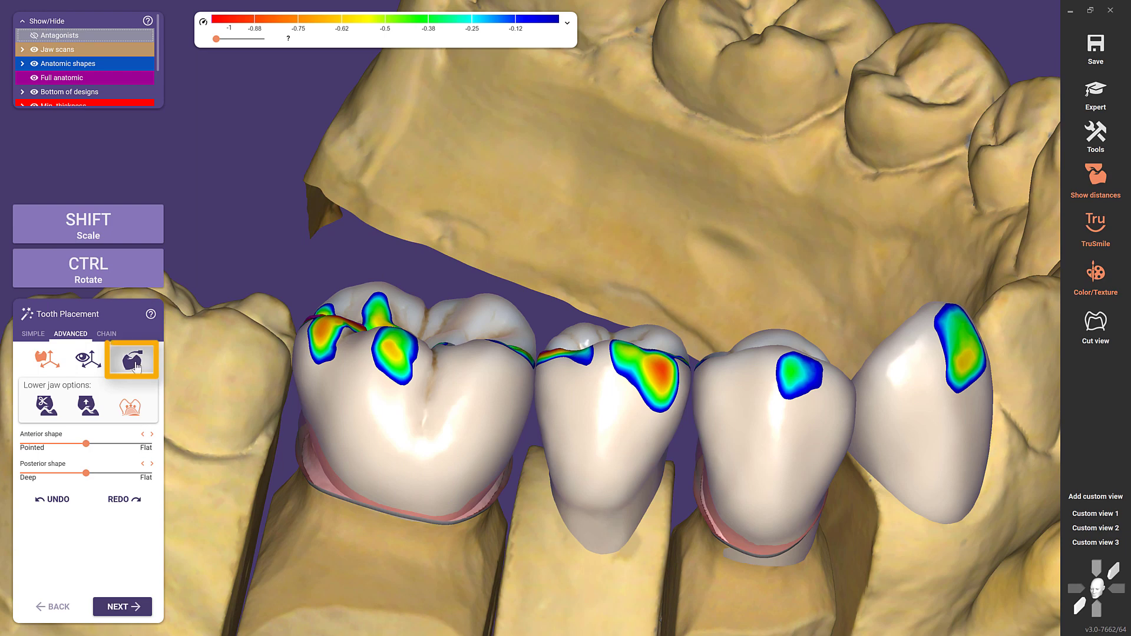
Step: Reduce the leftmost lower crown's mesial contact and hide the jaw scans
click(135, 365)
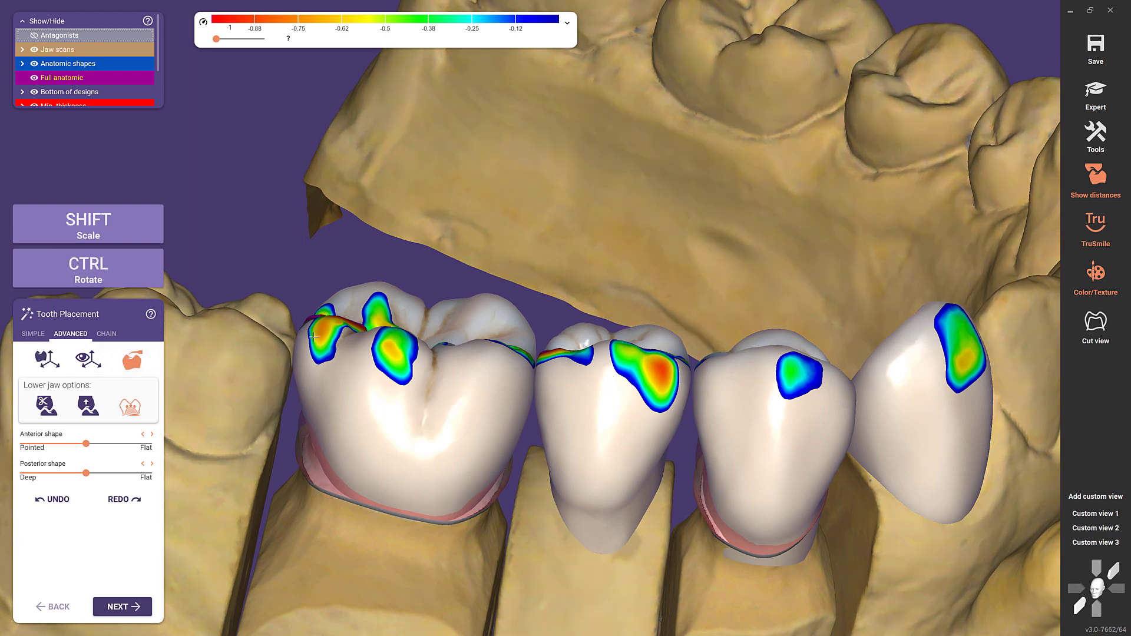
drag(303, 335, 304, 353)
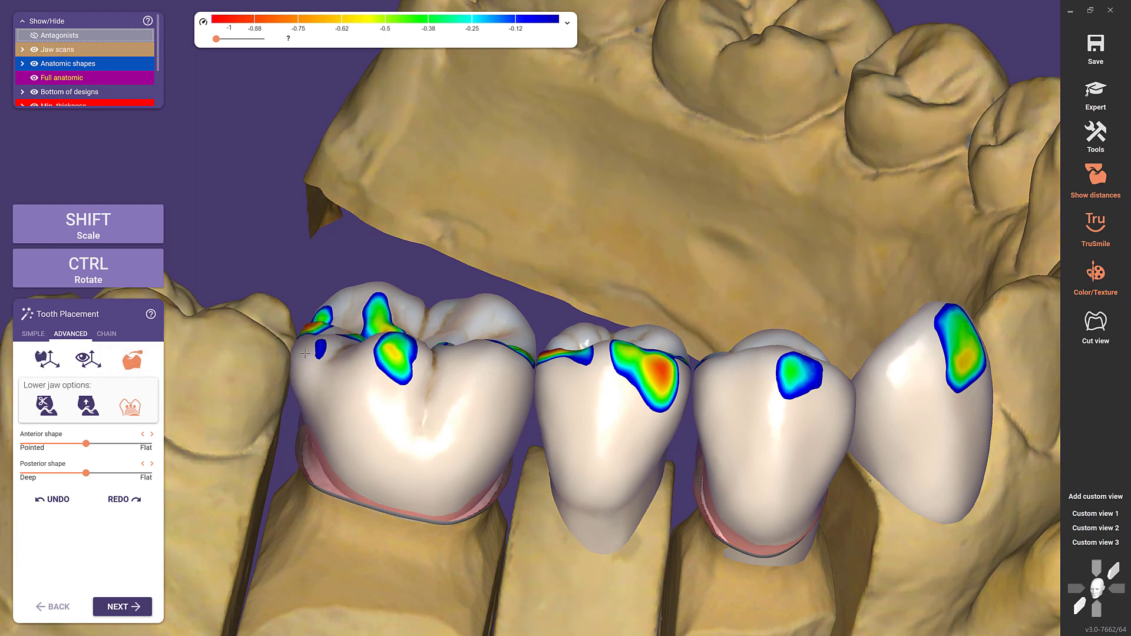
key(j)
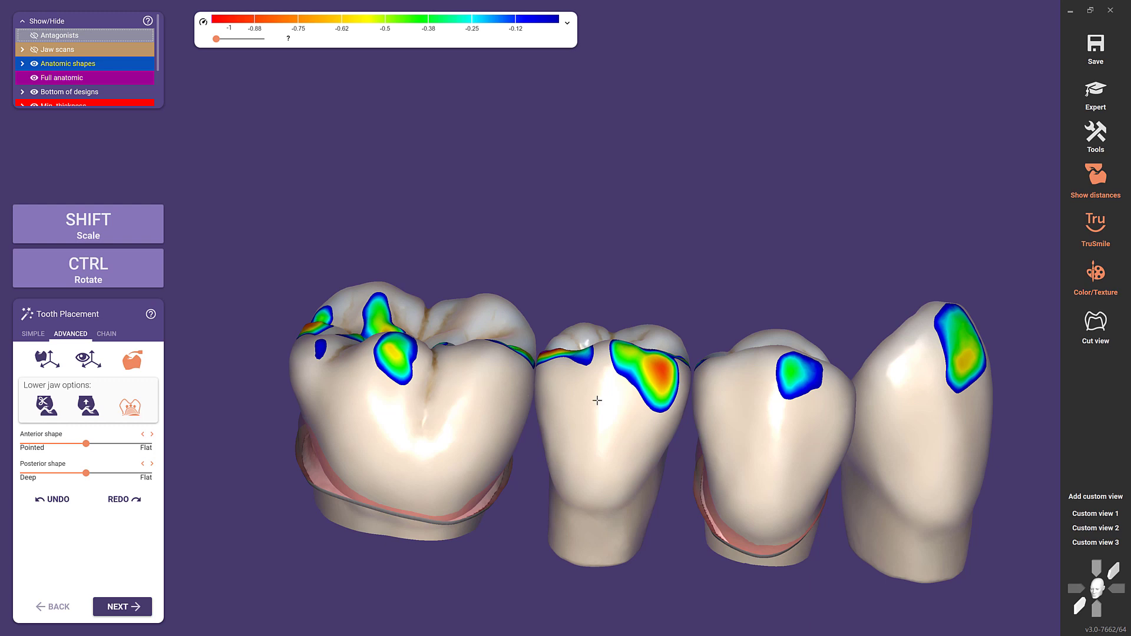
Step: Scale, rotate and tilt the second lower crown to soften its strongest contact
mouse_move(599, 400)
shift+mouse_down()
mouse_move(601, 386)
mouse_move(606, 450)
mouse_move(602, 388)
shift+mouse_up()
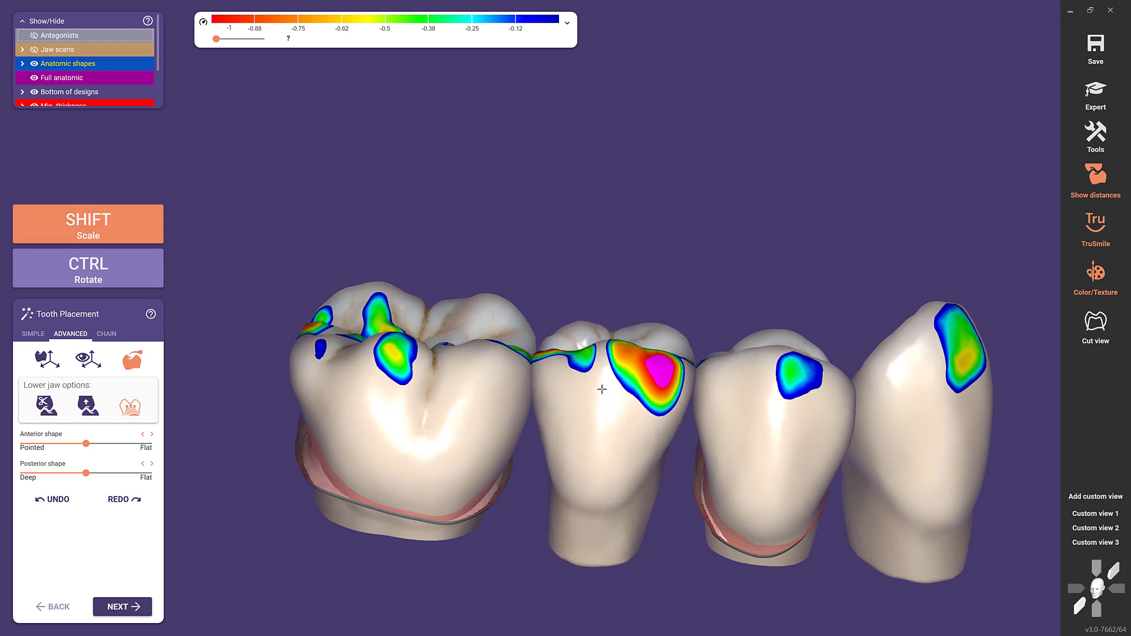
mouse_move(600, 484)
shift+mouse_down()
mouse_move(596, 475)
mouse_move(588, 497)
mouse_move(590, 487)
shift+mouse_up()
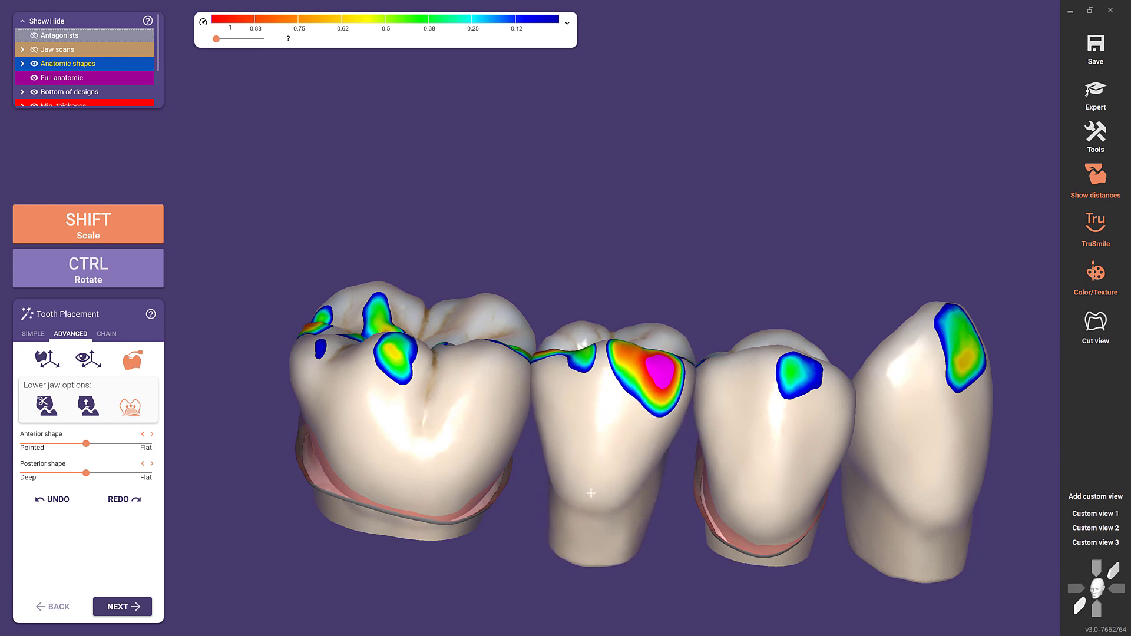
shift+drag(587, 556, 594, 561)
ctrl+drag(606, 384, 602, 365)
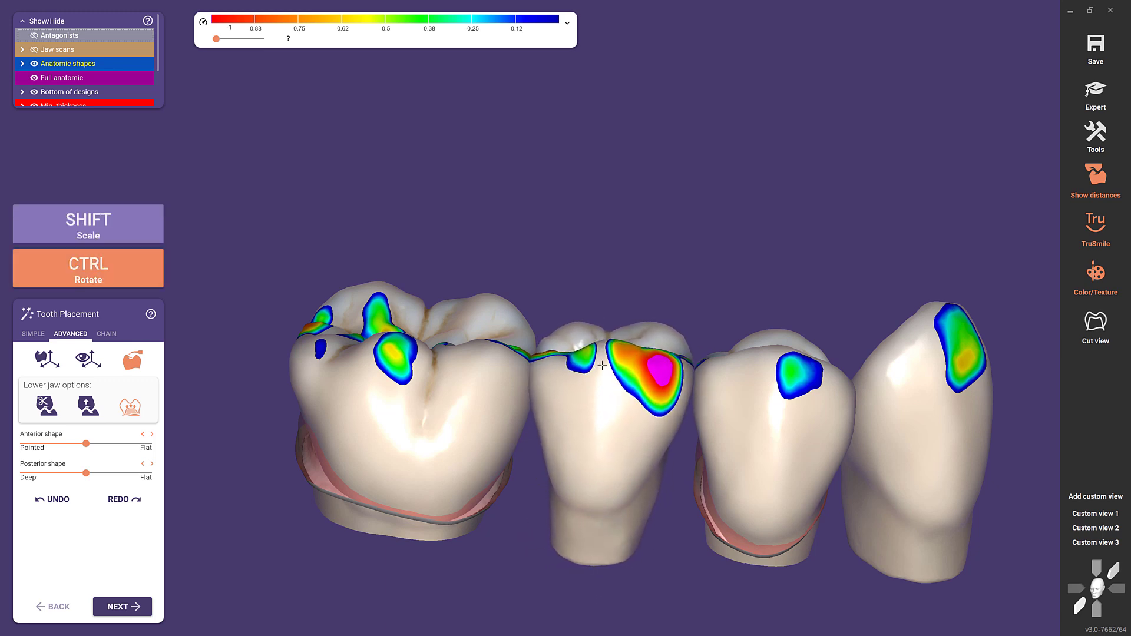
shift+drag(591, 560, 603, 564)
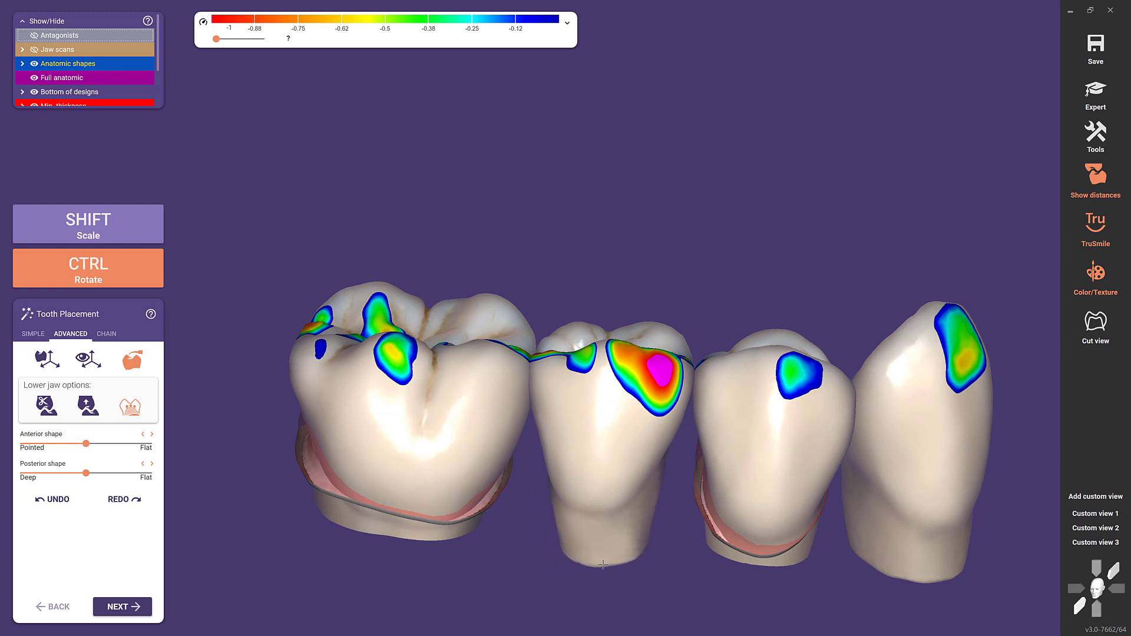
mouse_move(613, 369)
ctrl+shift+mouse_down()
mouse_move(628, 359)
mouse_move(614, 374)
ctrl+shift+mouse_up()
mouse_move(601, 480)
ctrl+shift+mouse_down()
mouse_move(585, 494)
mouse_move(594, 499)
ctrl+shift+mouse_up()
ctrl+shift+drag(592, 556, 607, 547)
Step: Restore jaw scans and antagonist, then adapt the first lower crown's biting surface to occlusion
key(j)
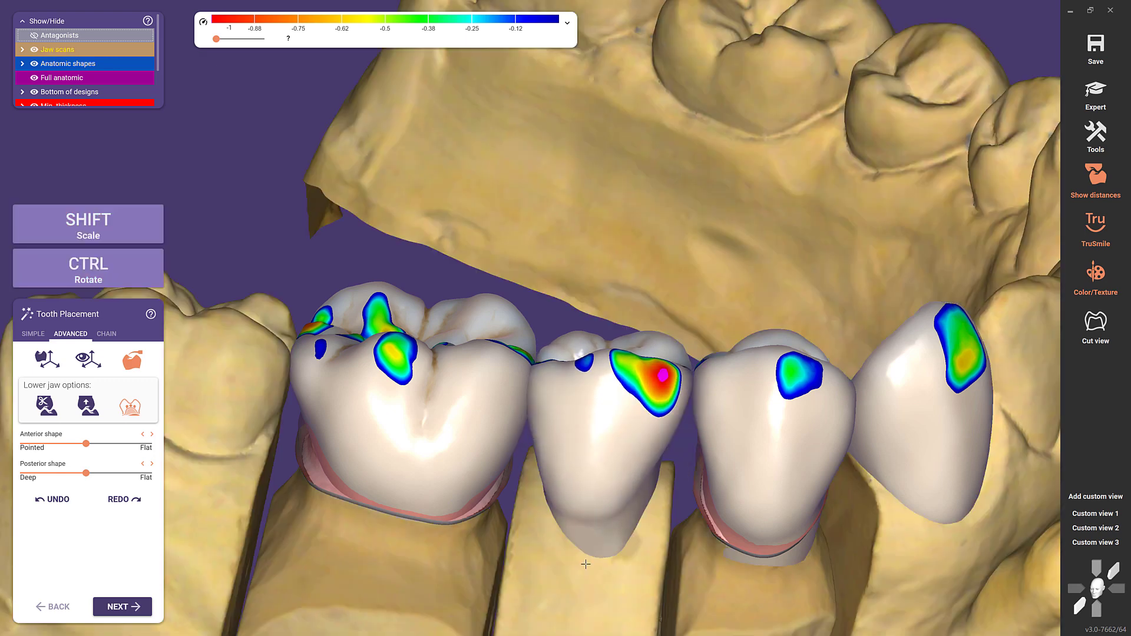
key(a)
click(1078, 543)
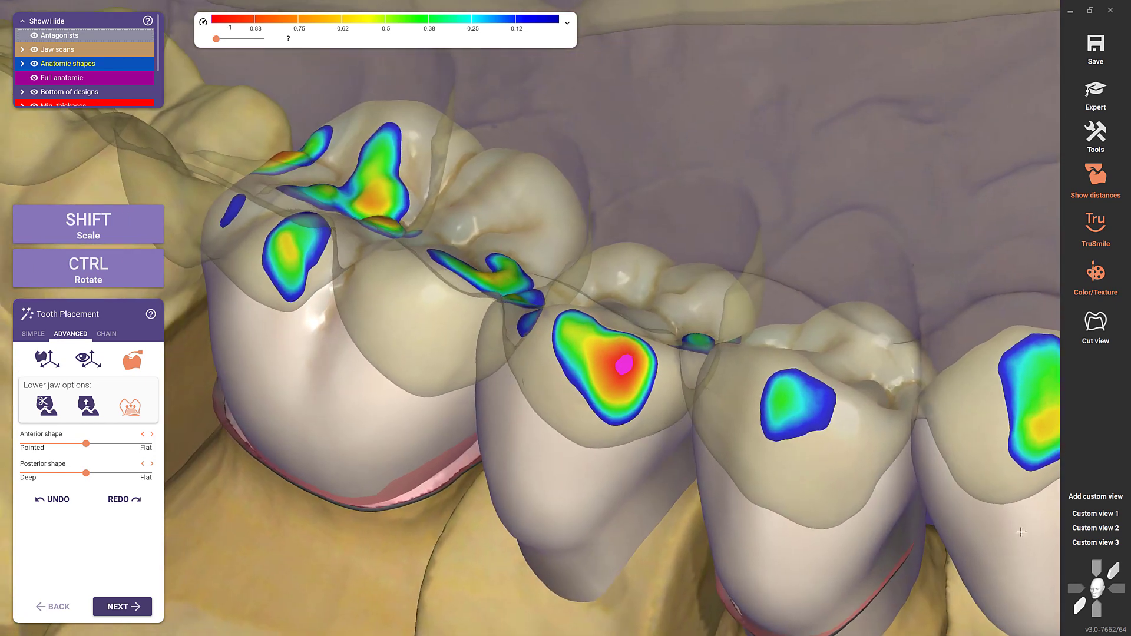
click(89, 406)
mouse_move(387, 231)
mouse_down()
mouse_move(383, 179)
mouse_move(354, 188)
mouse_move(370, 206)
mouse_move(391, 187)
mouse_move(369, 180)
mouse_up()
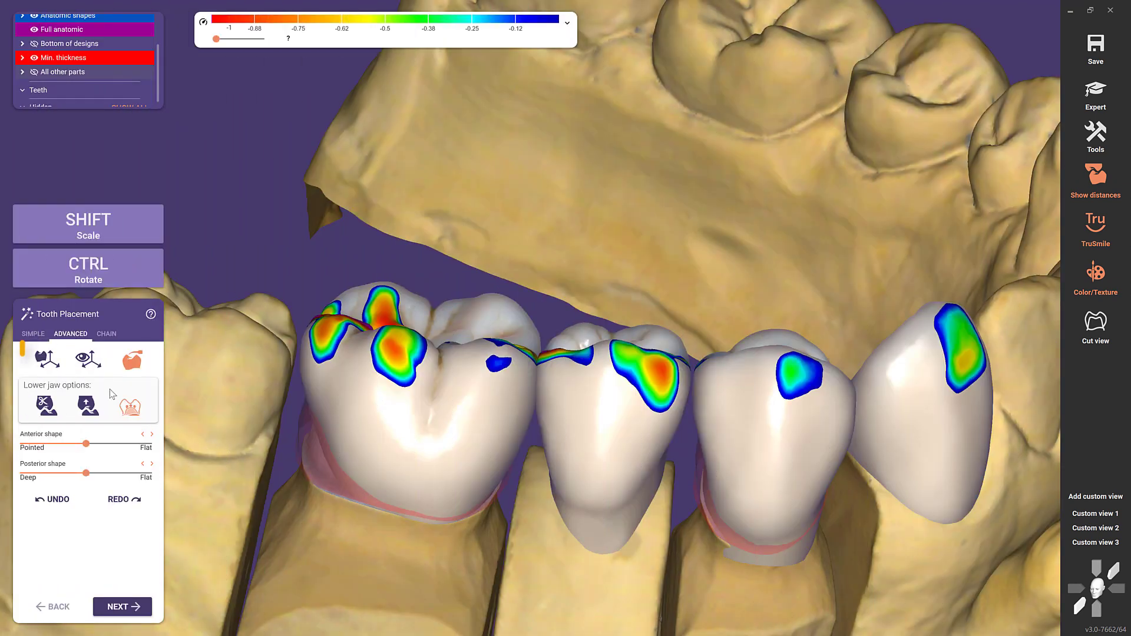
Step: Scale the first lower crown with Shift in the move/scale tool, returning near original size
click(50, 360)
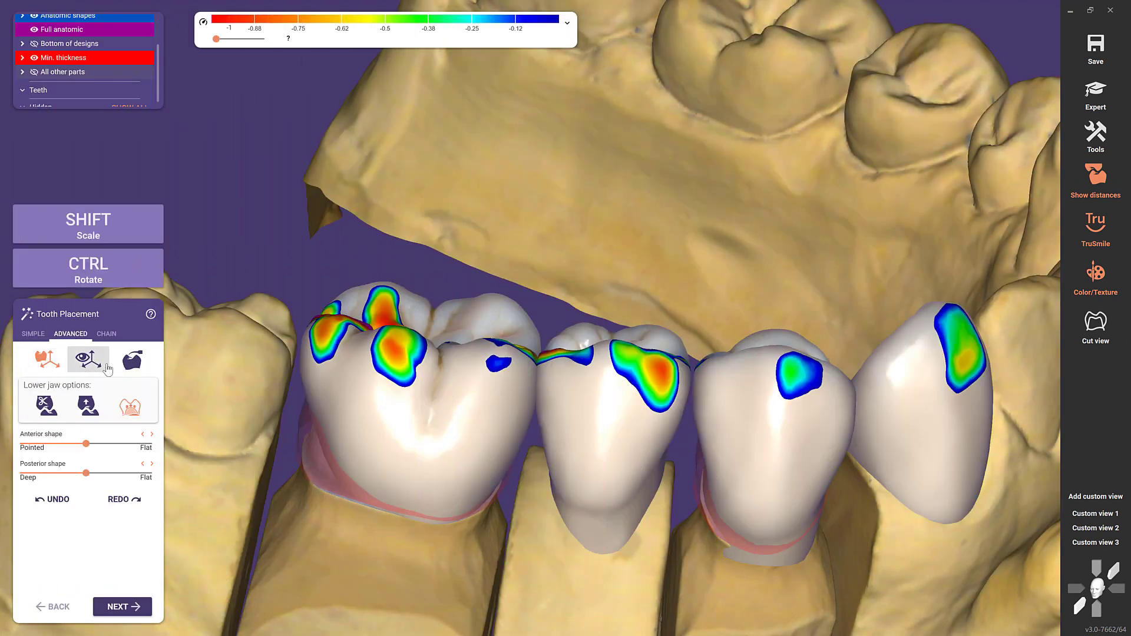
key(shift)
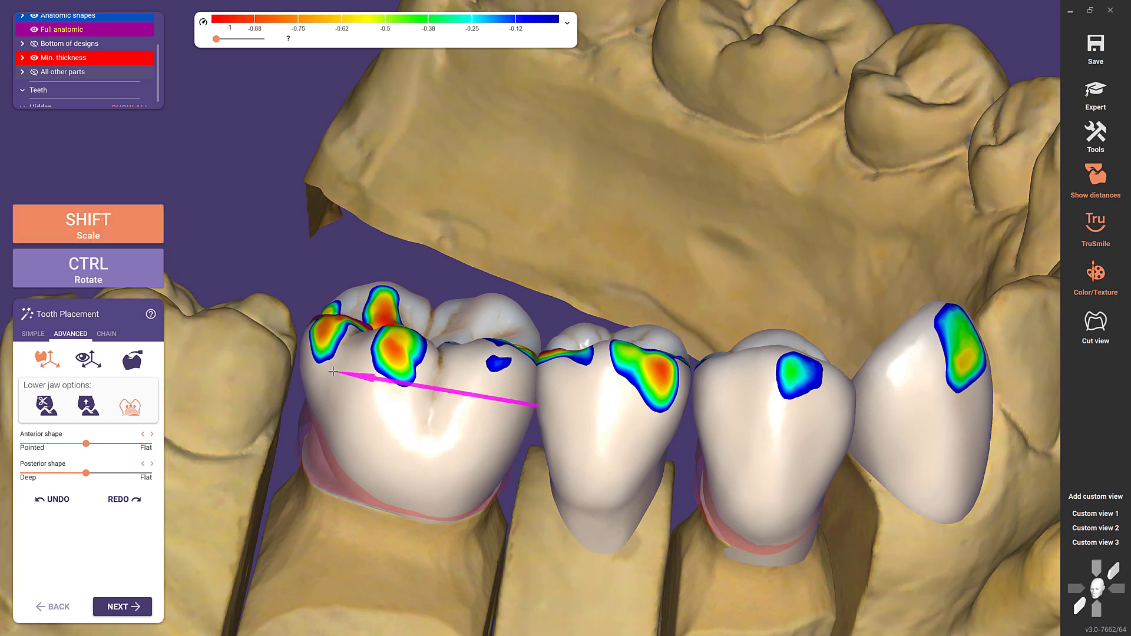
mouse_move(334, 371)
shift+mouse_down()
mouse_move(270, 368)
mouse_move(321, 377)
shift+mouse_up()
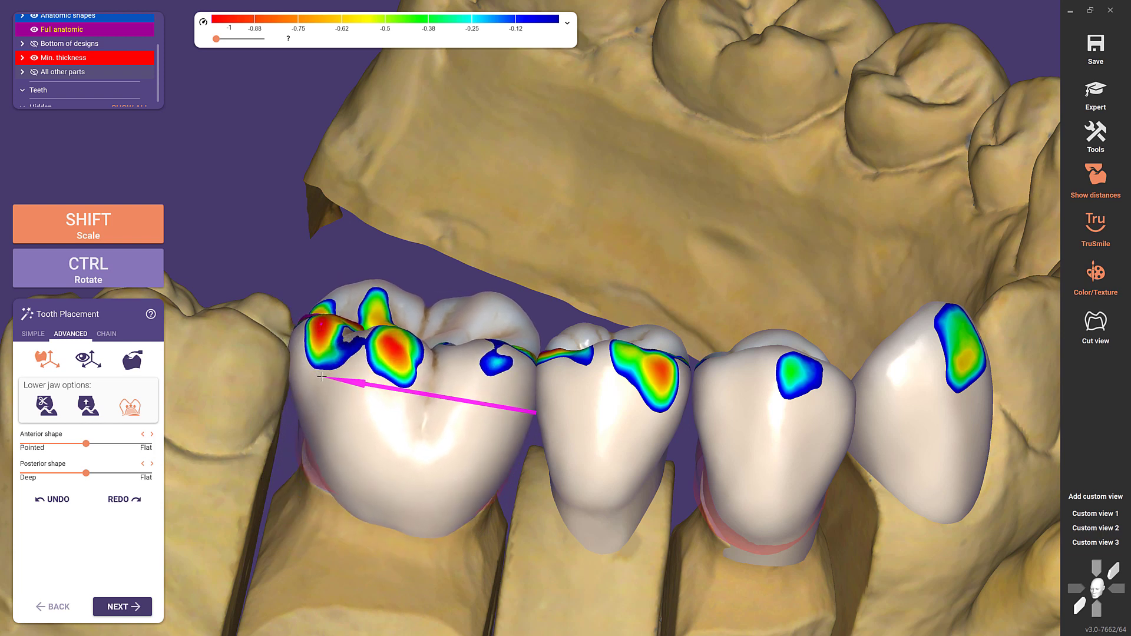
key(shift)
key(shift)
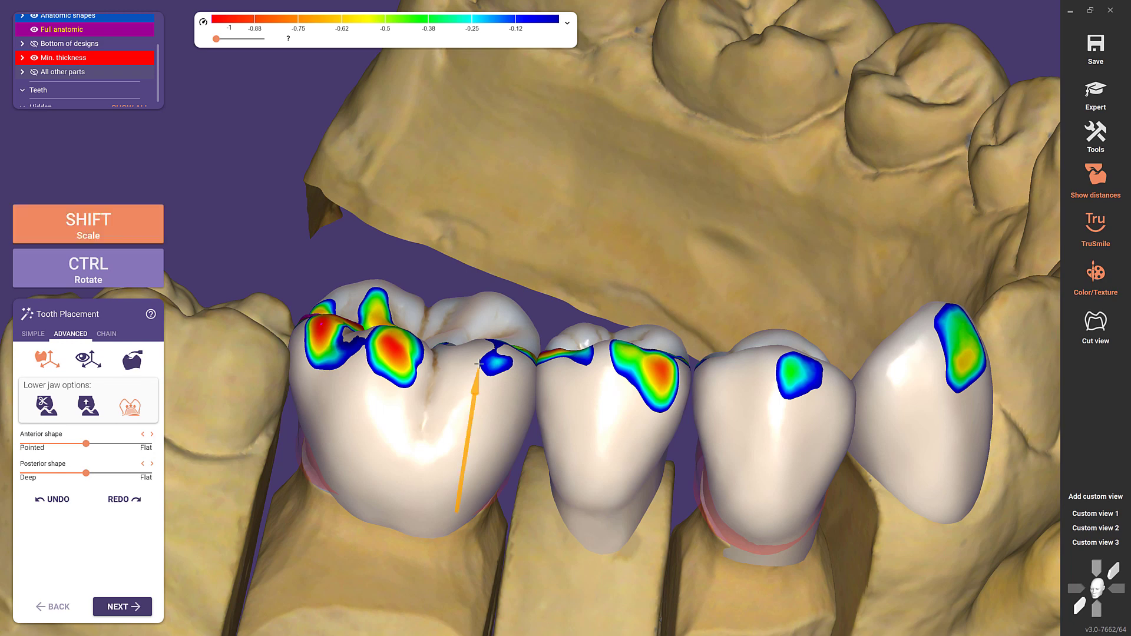
shift+drag(478, 365, 518, 378)
Step: Rotate and reposition the first lower crown, checking it from above and the side
right_drag(517, 378, 512, 298)
mouse_move(468, 334)
shift+mouse_down()
mouse_move(479, 224)
mouse_move(467, 345)
shift+mouse_up()
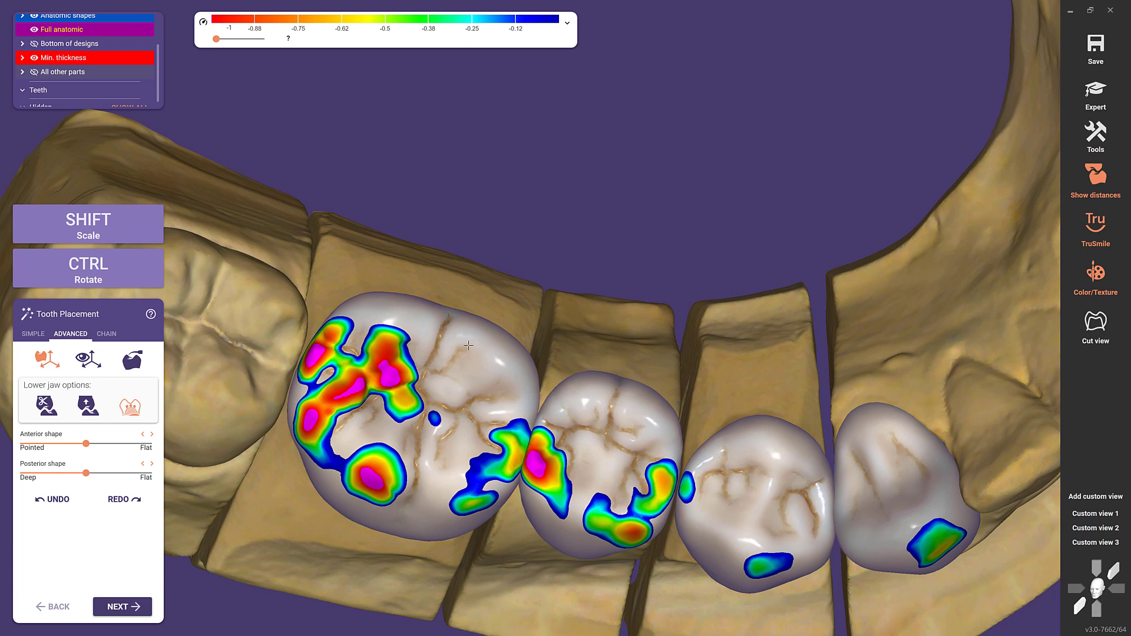
mouse_move(400, 330)
ctrl+shift+mouse_down()
mouse_move(392, 353)
mouse_move(394, 334)
ctrl+shift+mouse_up()
right_drag(506, 346, 543, 363)
mouse_move(500, 374)
ctrl+shift+mouse_down()
mouse_move(495, 404)
mouse_move(475, 380)
mouse_move(466, 396)
mouse_move(518, 373)
mouse_move(492, 380)
mouse_move(504, 373)
mouse_move(516, 405)
mouse_move(566, 413)
mouse_move(517, 389)
ctrl+shift+mouse_up()
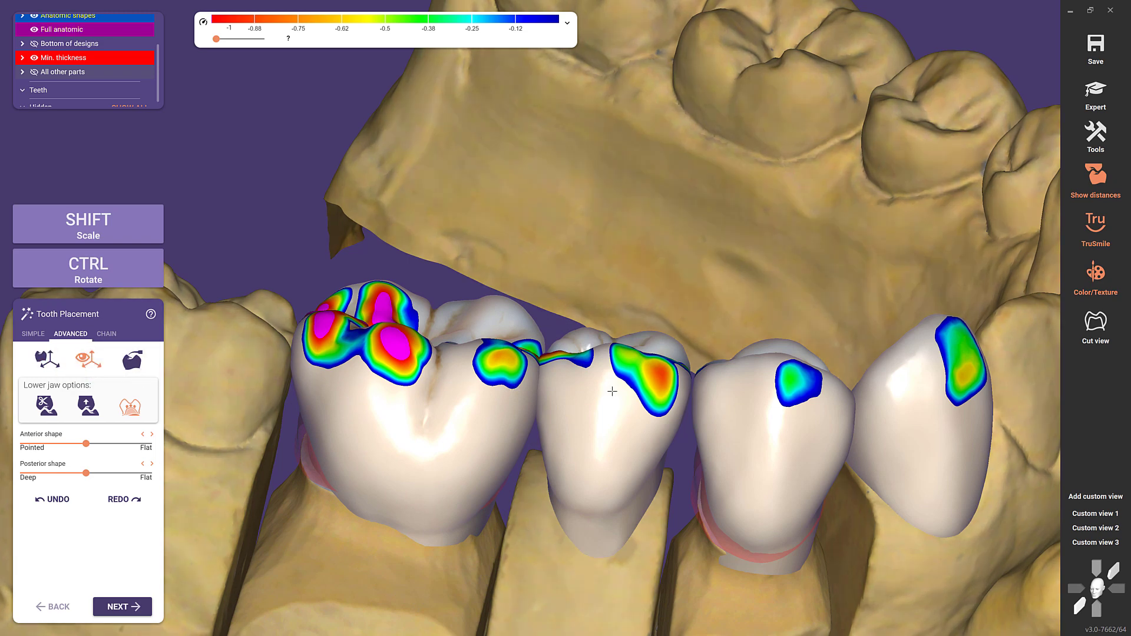
Step: Enlarge the second lower crown slightly with Shift and reposition it
key(shift)
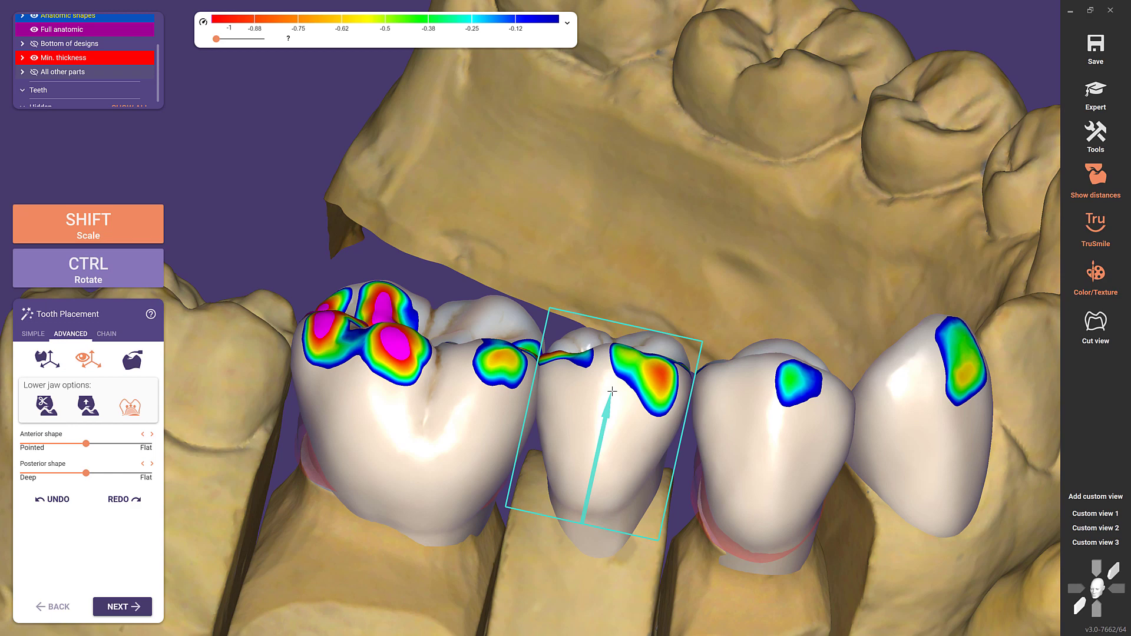
mouse_move(654, 401)
shift+mouse_down()
mouse_move(695, 377)
mouse_move(662, 404)
shift+mouse_up()
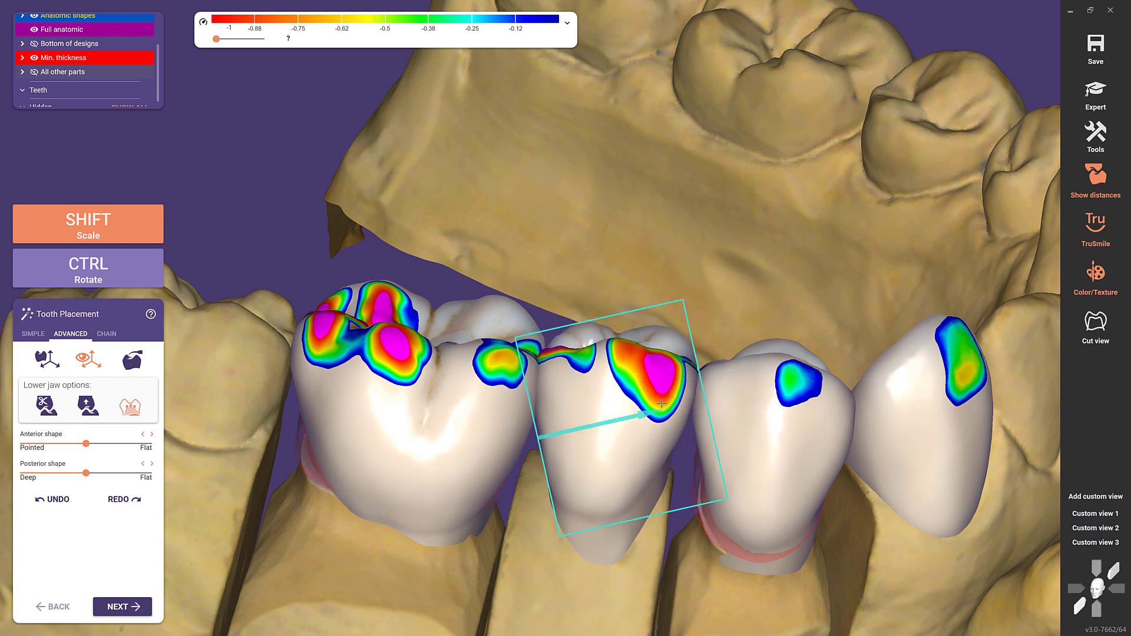
right_drag(662, 404, 661, 406)
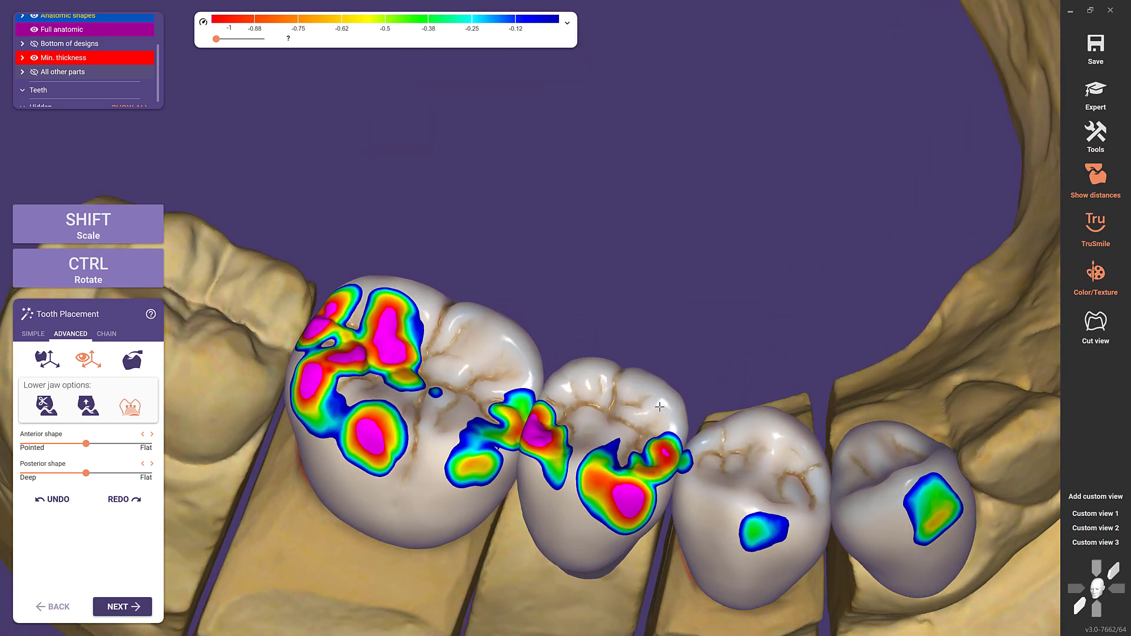
drag(660, 408, 666, 421)
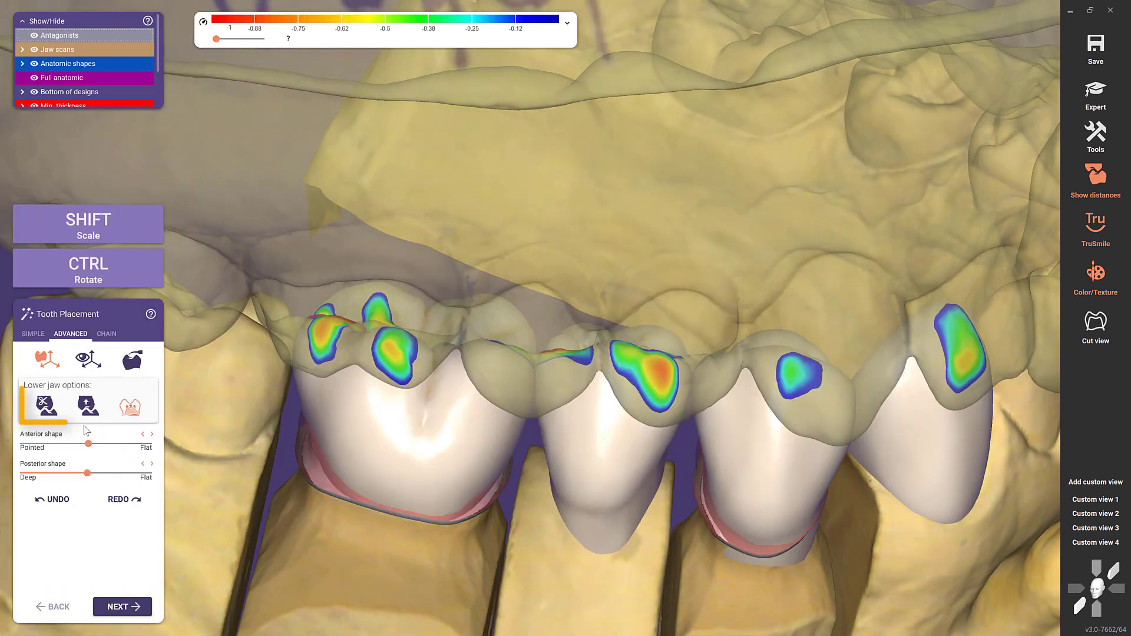
Step: Trim all four lower crowns against the opposing jaw with the scissors option
click(46, 406)
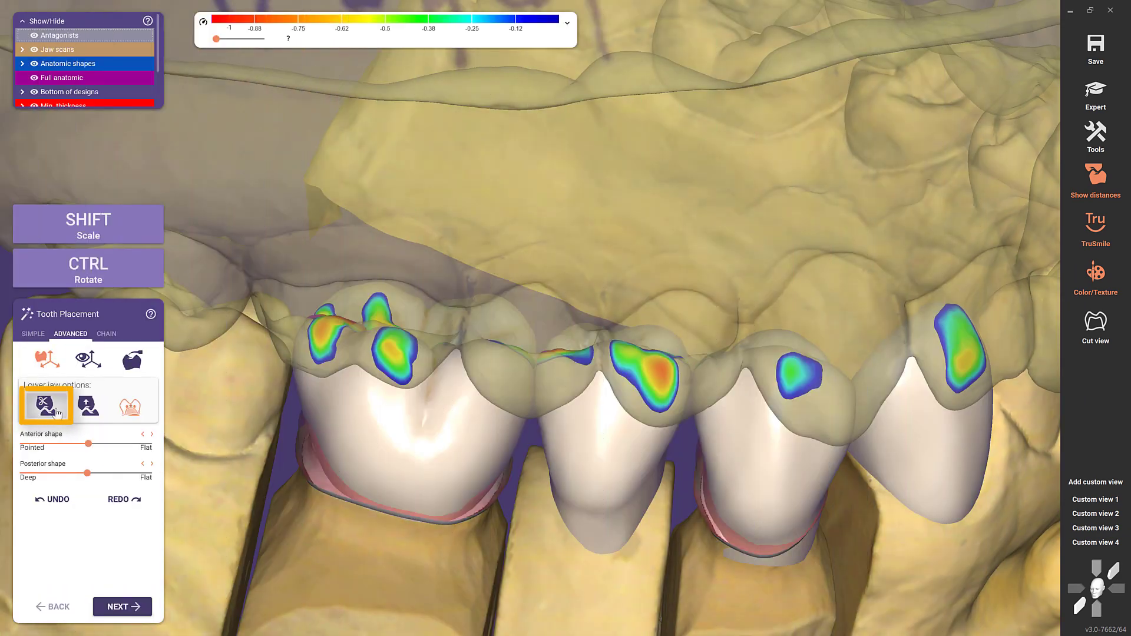
click(409, 430)
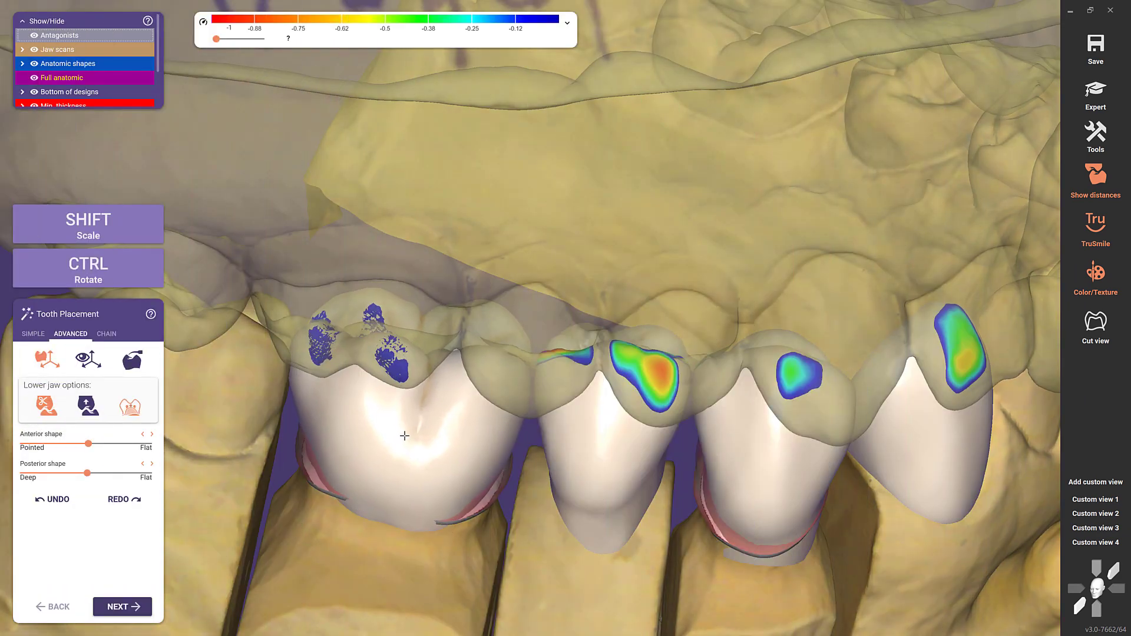
click(608, 445)
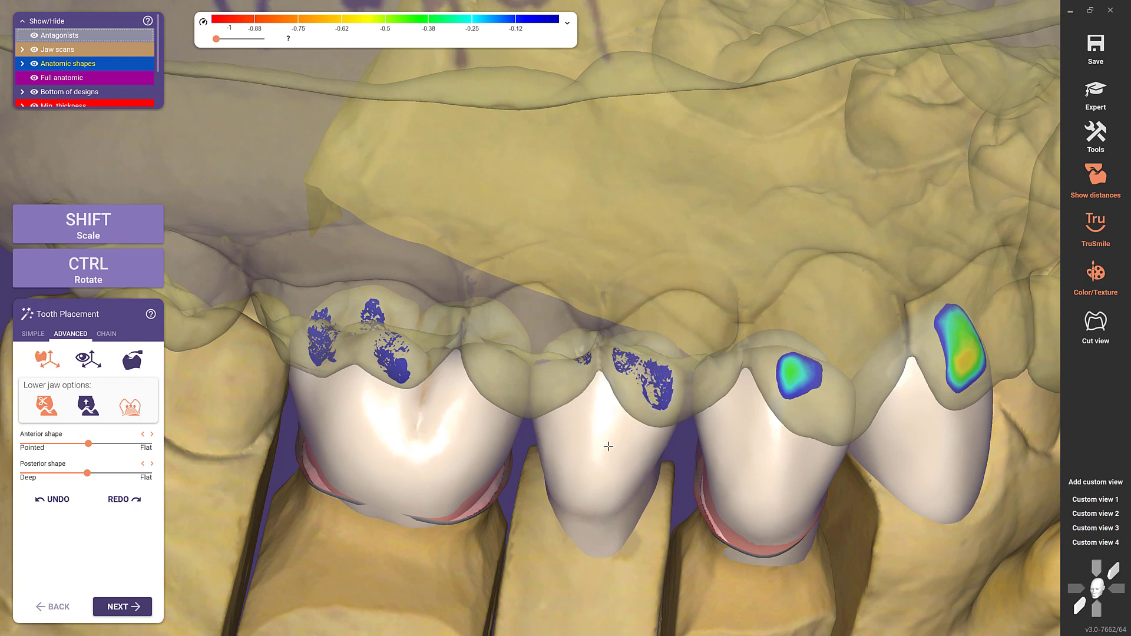
click(736, 398)
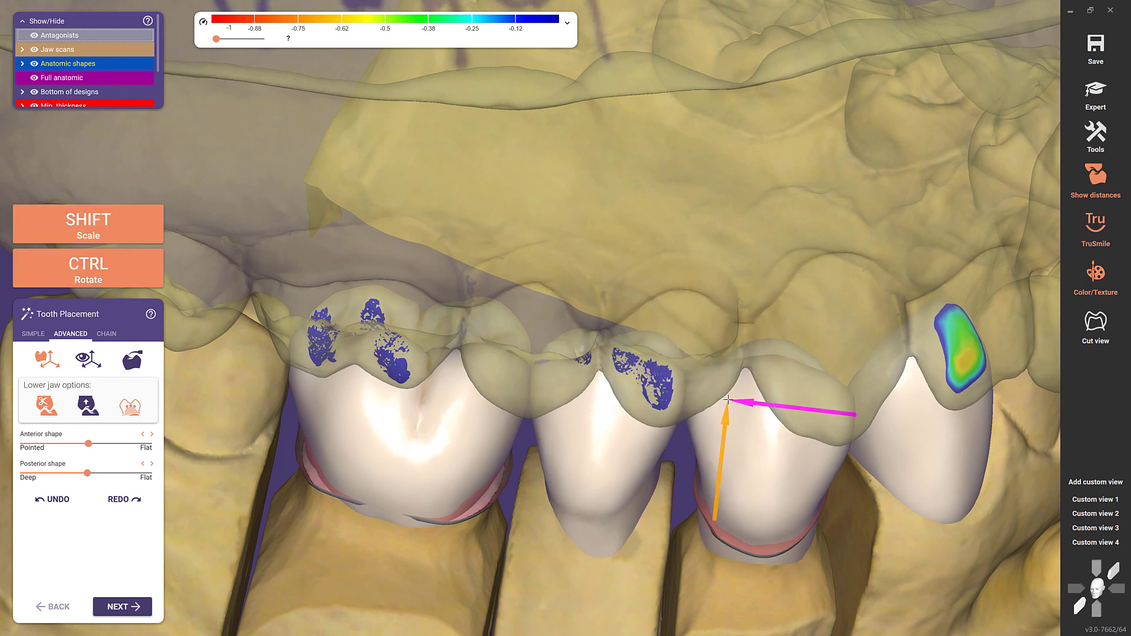
click(924, 400)
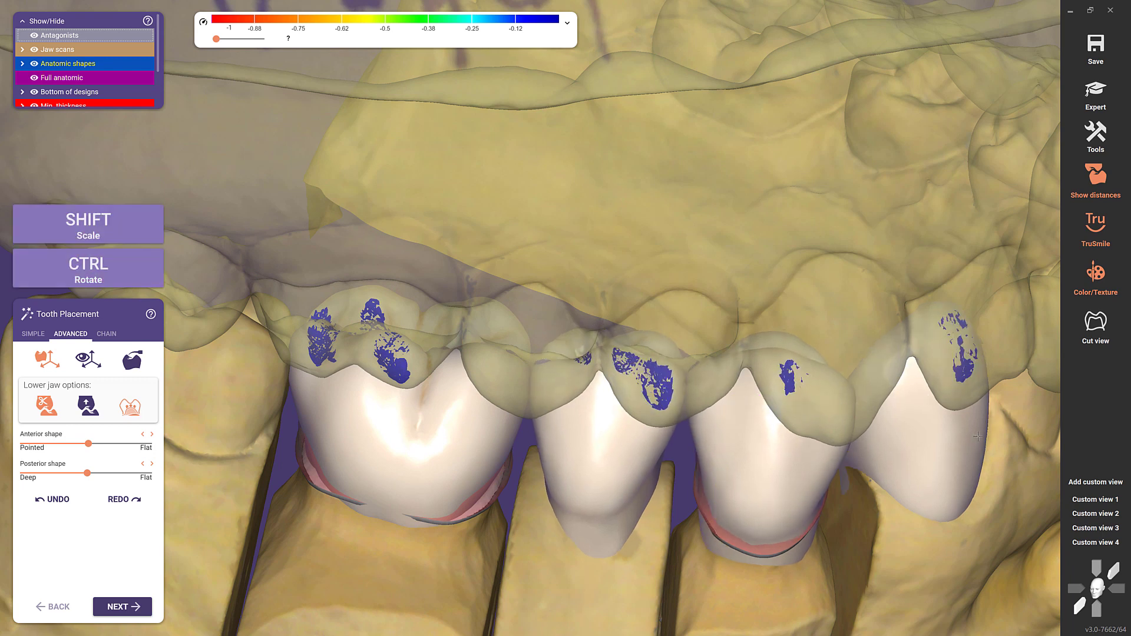
click(1081, 542)
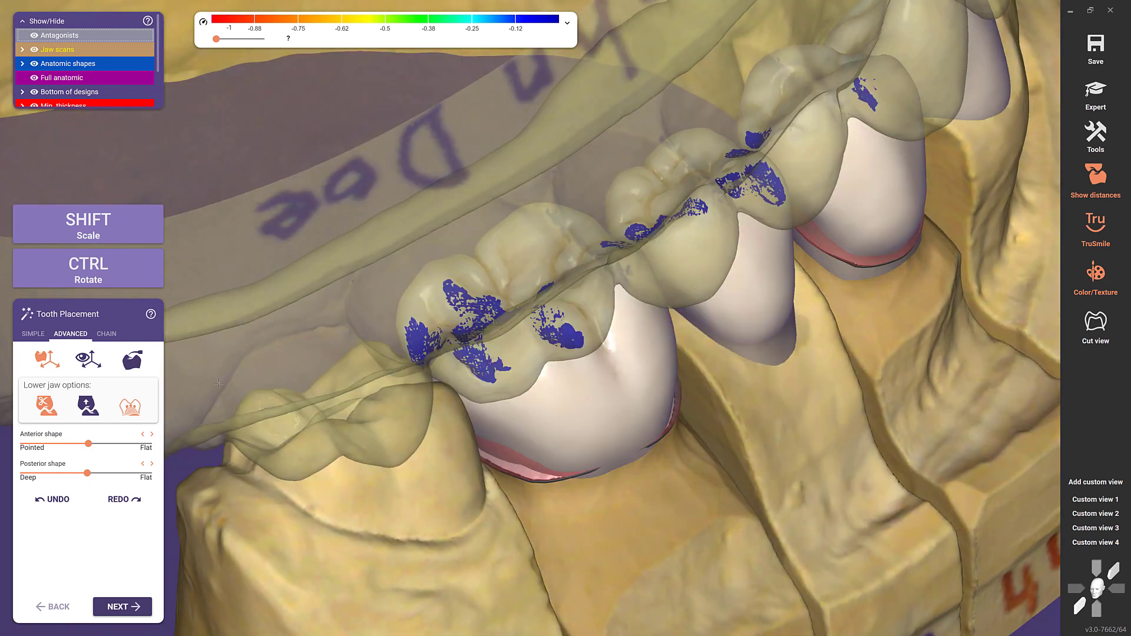
Step: Adapt the front and back crowns' contacts to the antagonist, then hide the antagonist
click(132, 359)
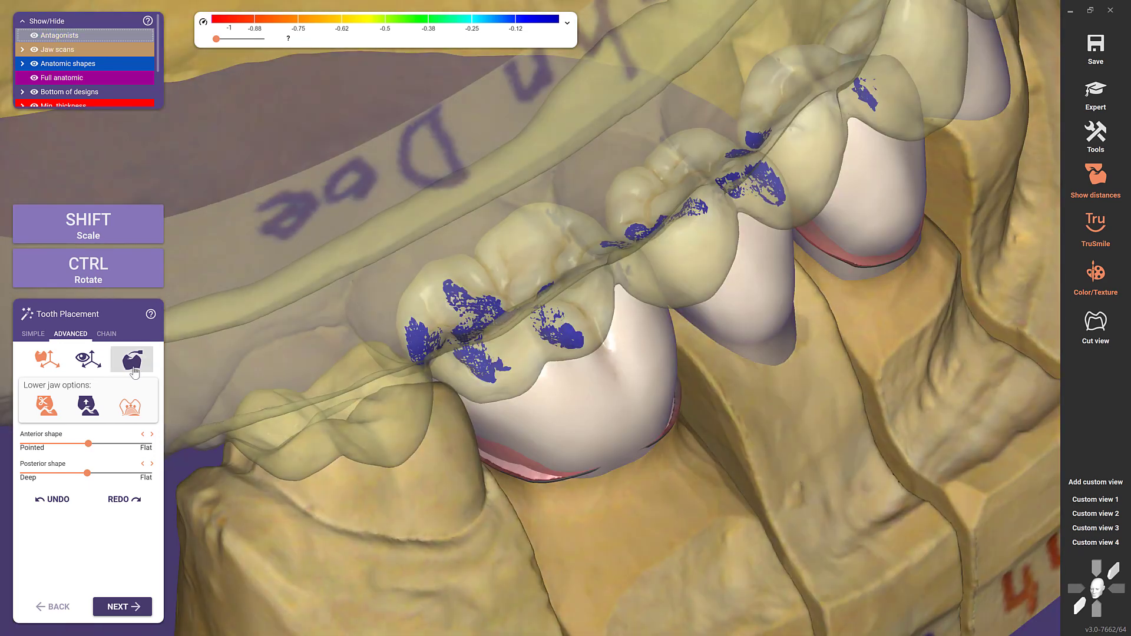
click(459, 382)
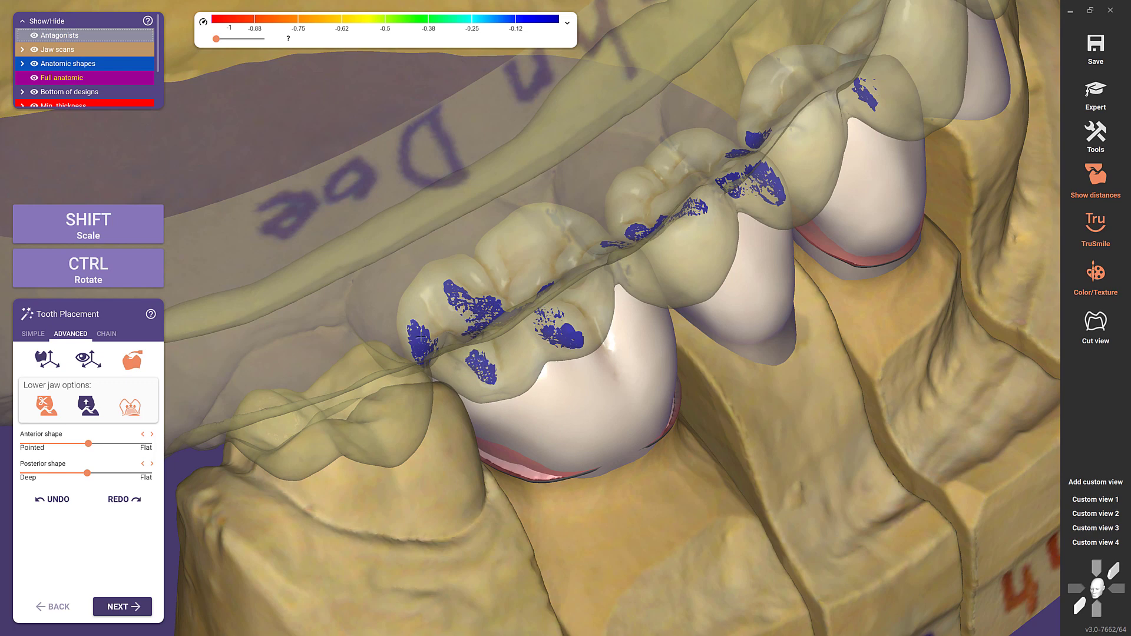
click(752, 202)
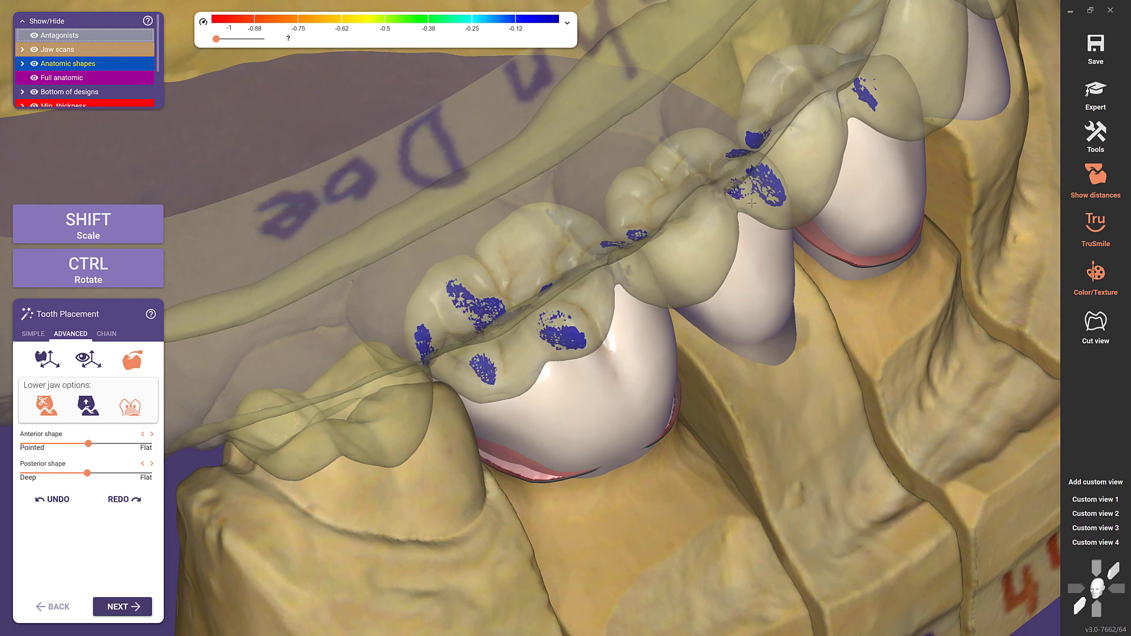
ctrl+click(752, 203)
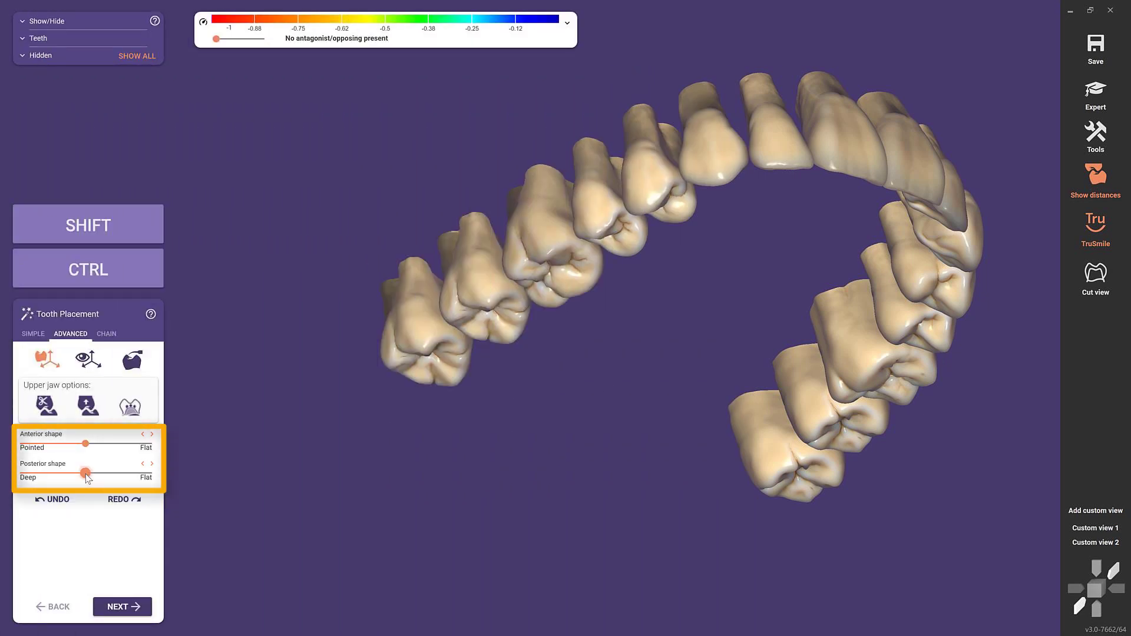
Step: Push the upper Posterior shape slider toward Deep, then back toward Flat, ending near the middle
mouse_move(80, 476)
mouse_down()
mouse_move(27, 476)
mouse_move(83, 478)
mouse_up()
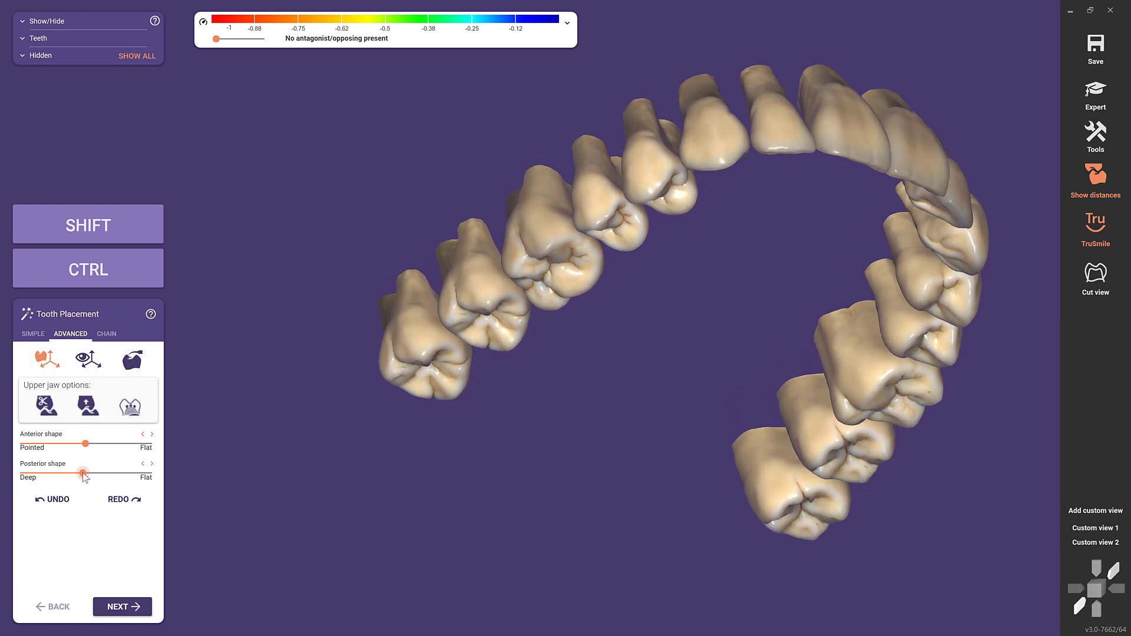
mouse_move(95, 476)
mouse_down()
mouse_move(152, 480)
mouse_move(87, 476)
mouse_up()
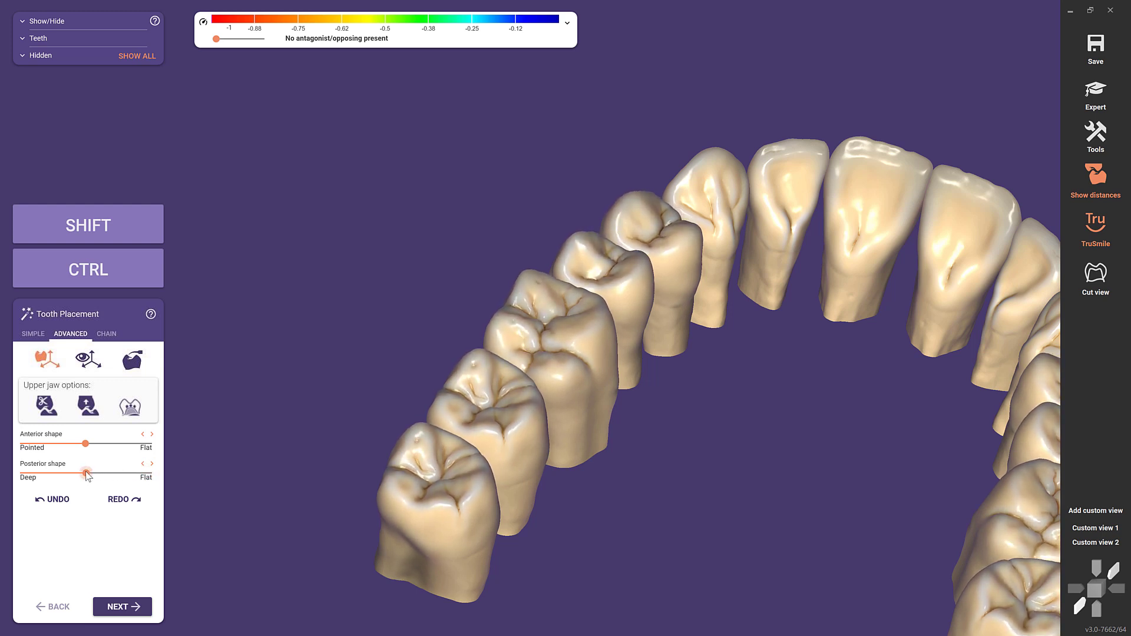
Step: In Custom view 2, set the upper Anterior shape to Flat and slightly lengthen one front tooth
click(1081, 542)
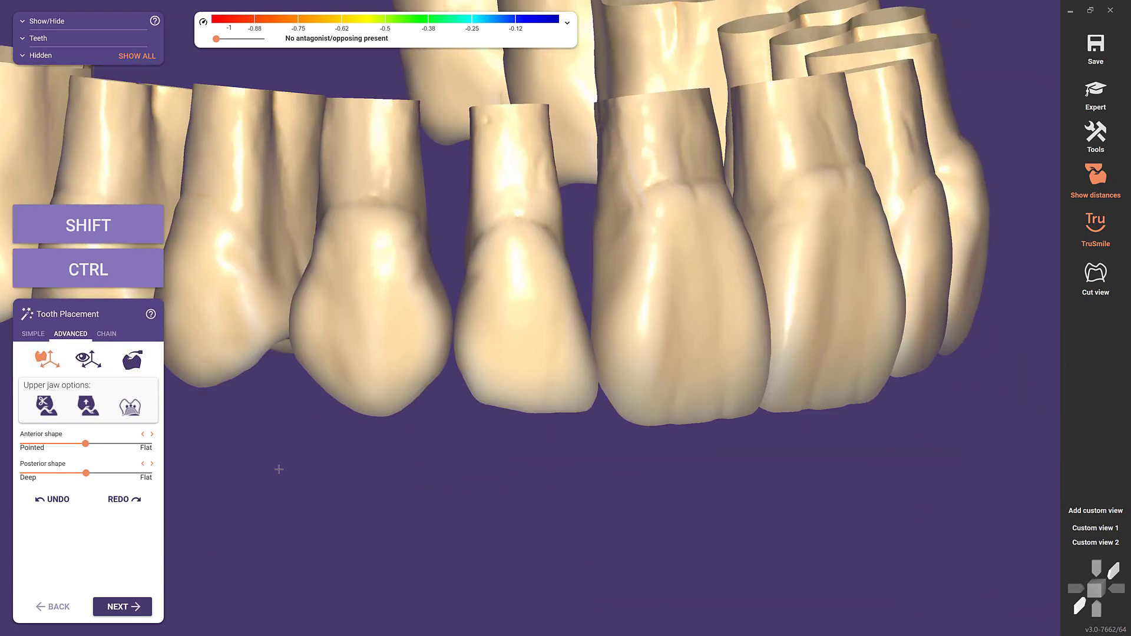
drag(85, 444, 152, 451)
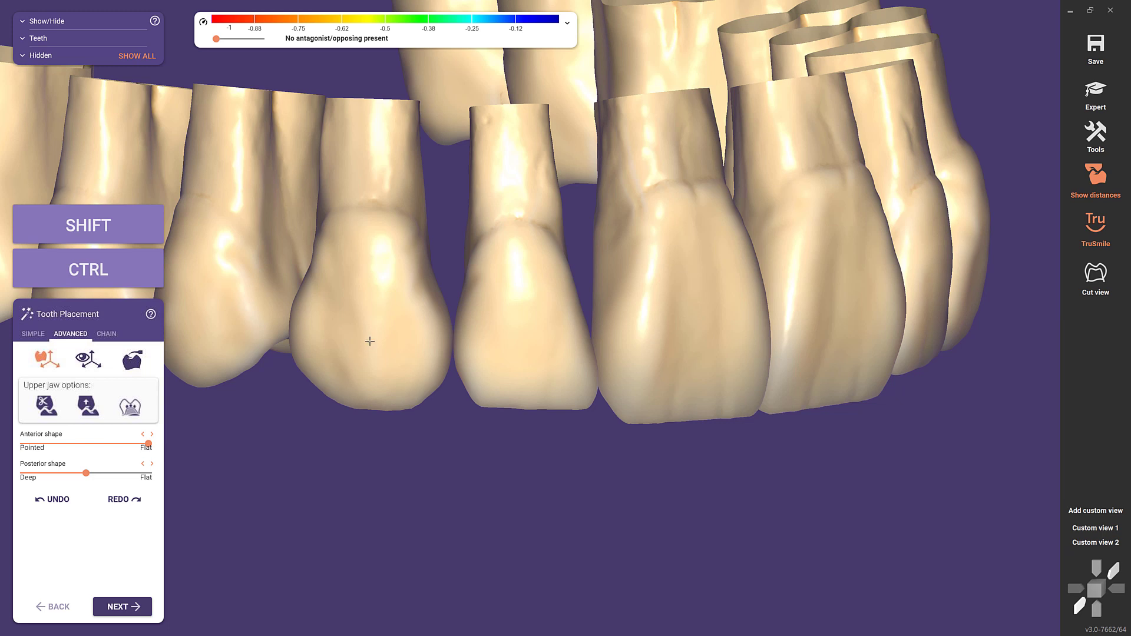
ctrl+scroll(370, 340, up, 4)
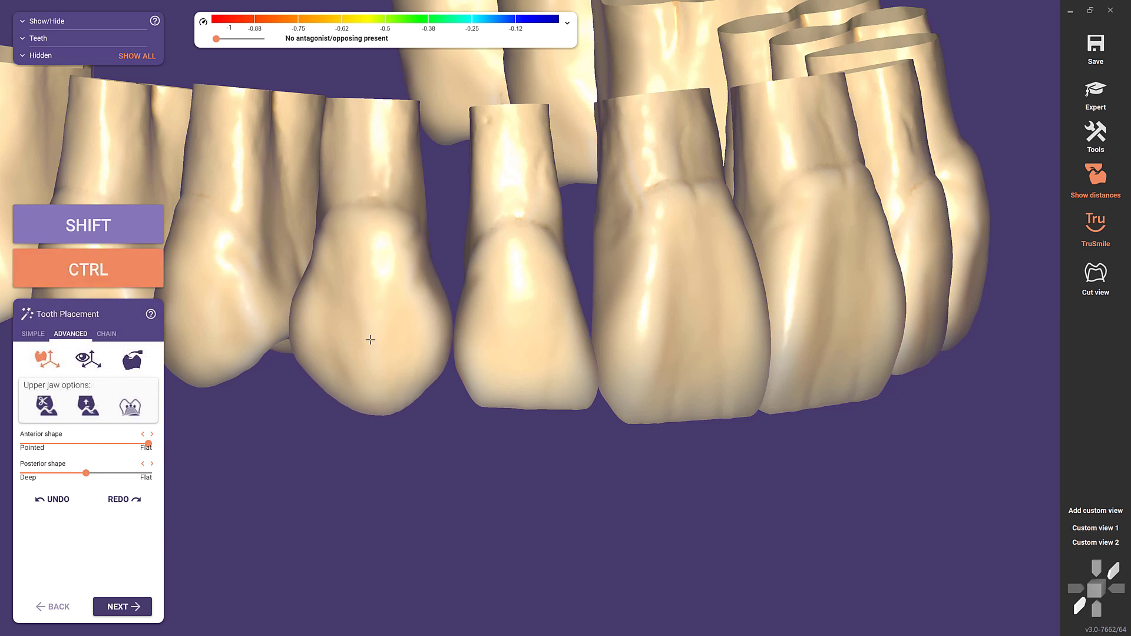